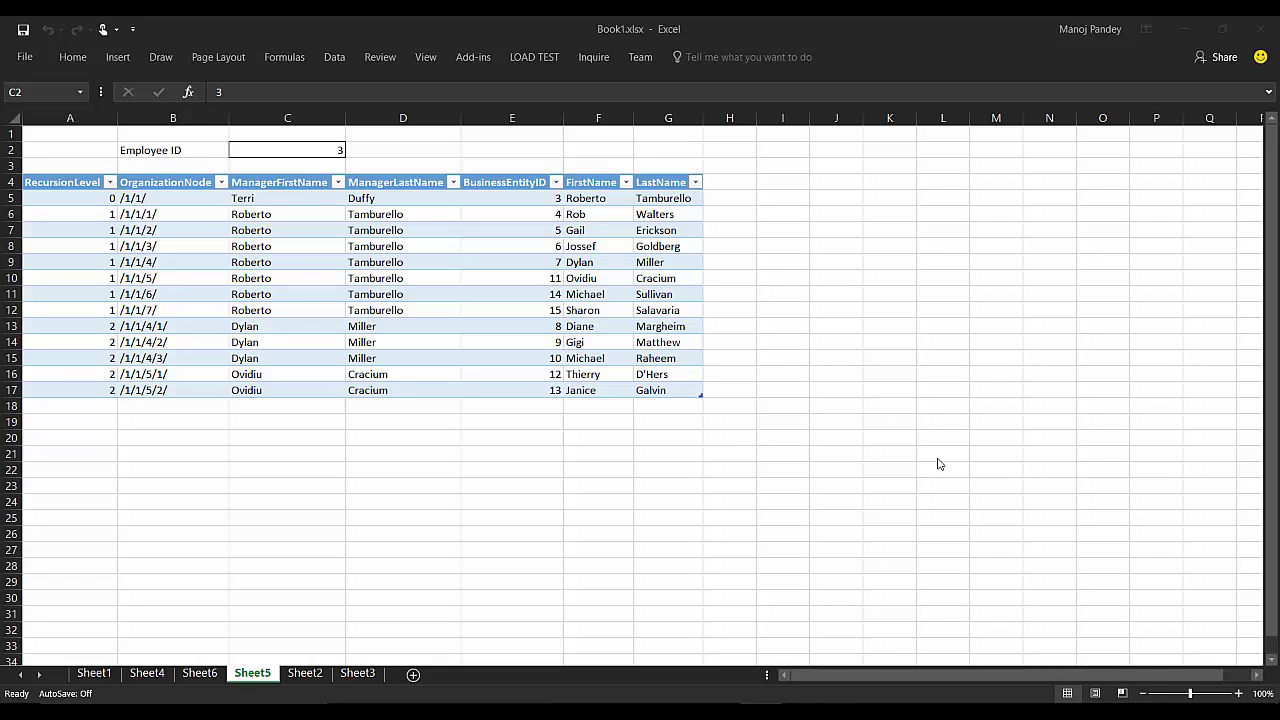
Review the Sheet5 manager hierarchy table driven by Employee ID value 3.
{"action": "left_click", "coordinate": [286, 152]}
{"action": "left_click", "coordinate": [186, 151]}
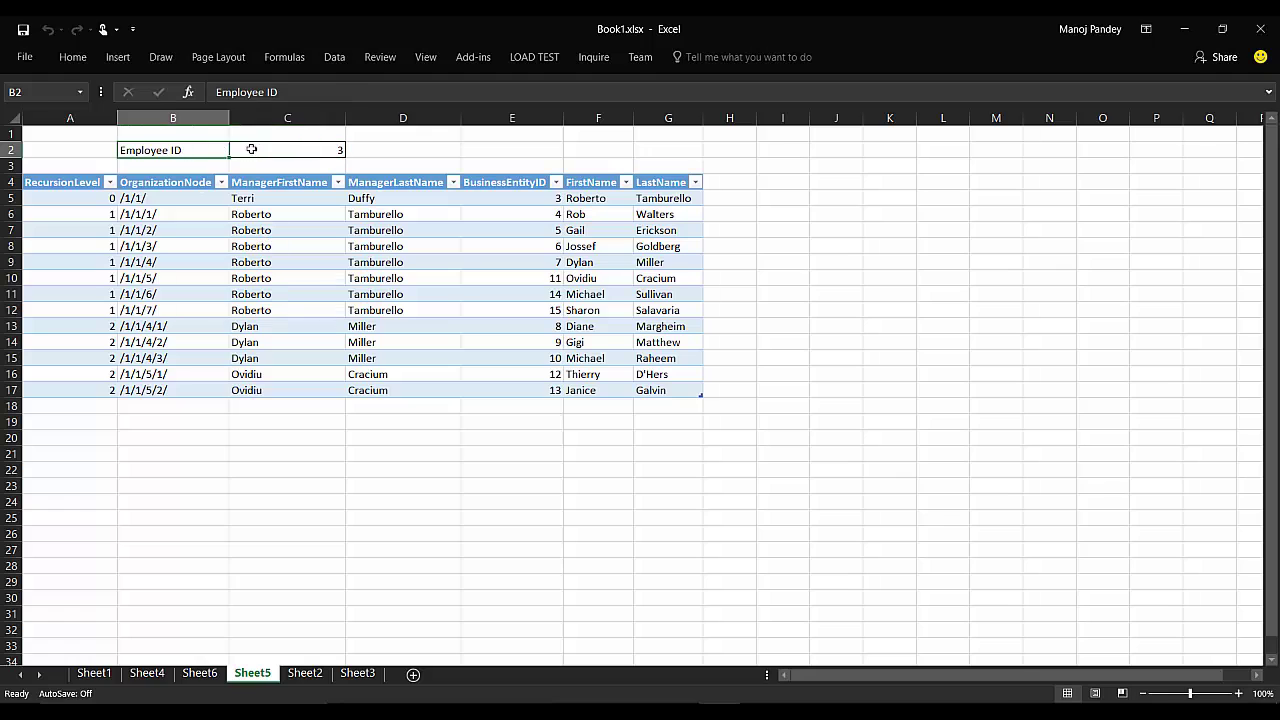
{"action": "left_click_drag", "start_coordinate": [95, 197], "coordinate": [701, 394]}
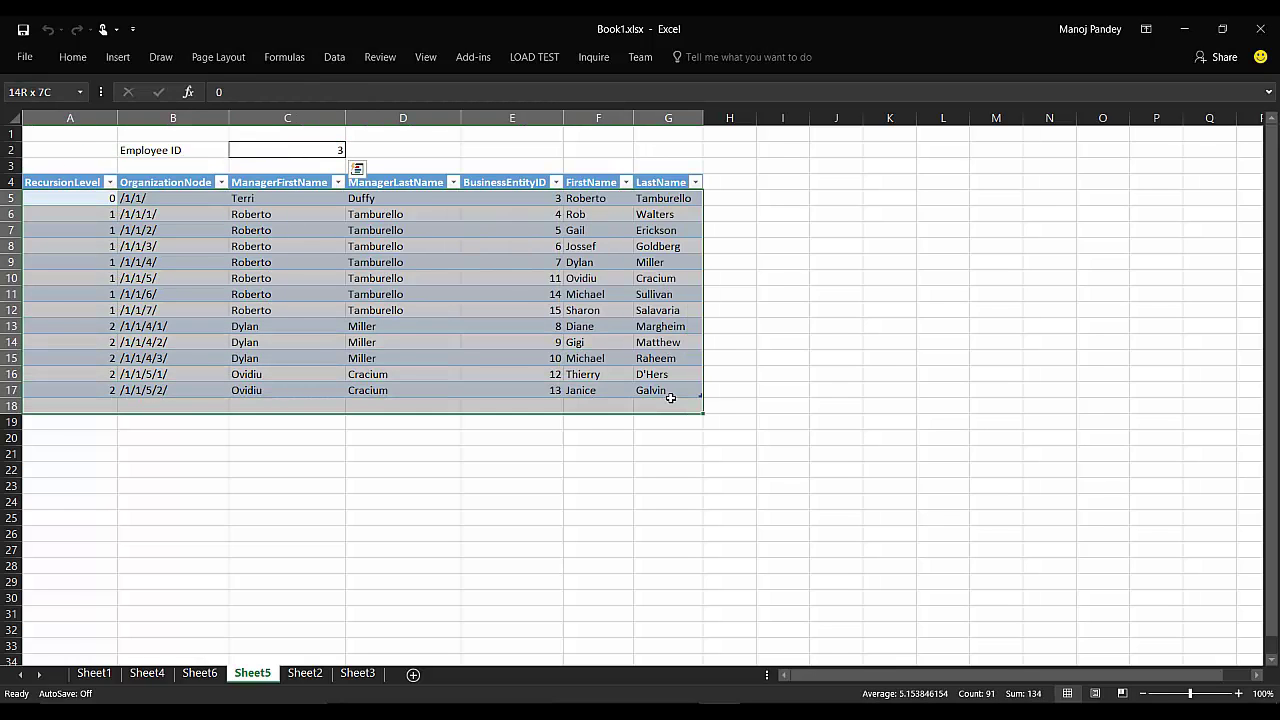
{"action": "left_click", "coordinate": [333, 150]}
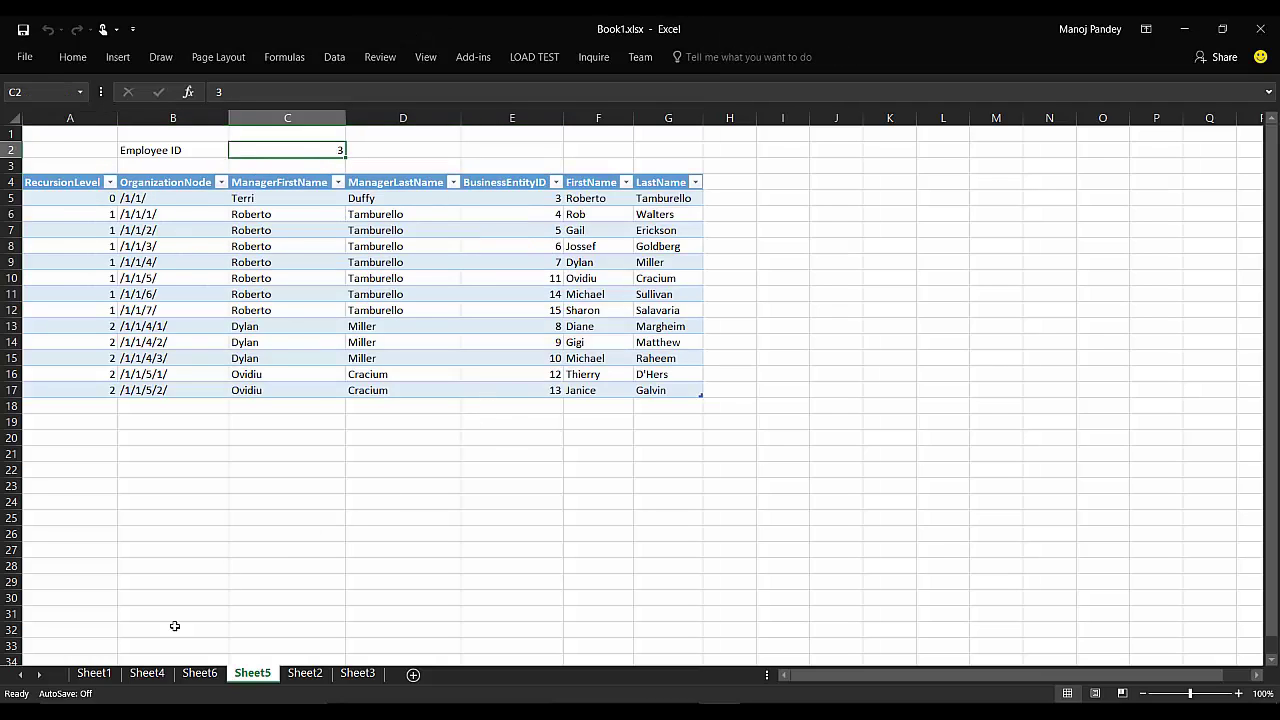
{"action": "left_click", "coordinate": [156, 677]}
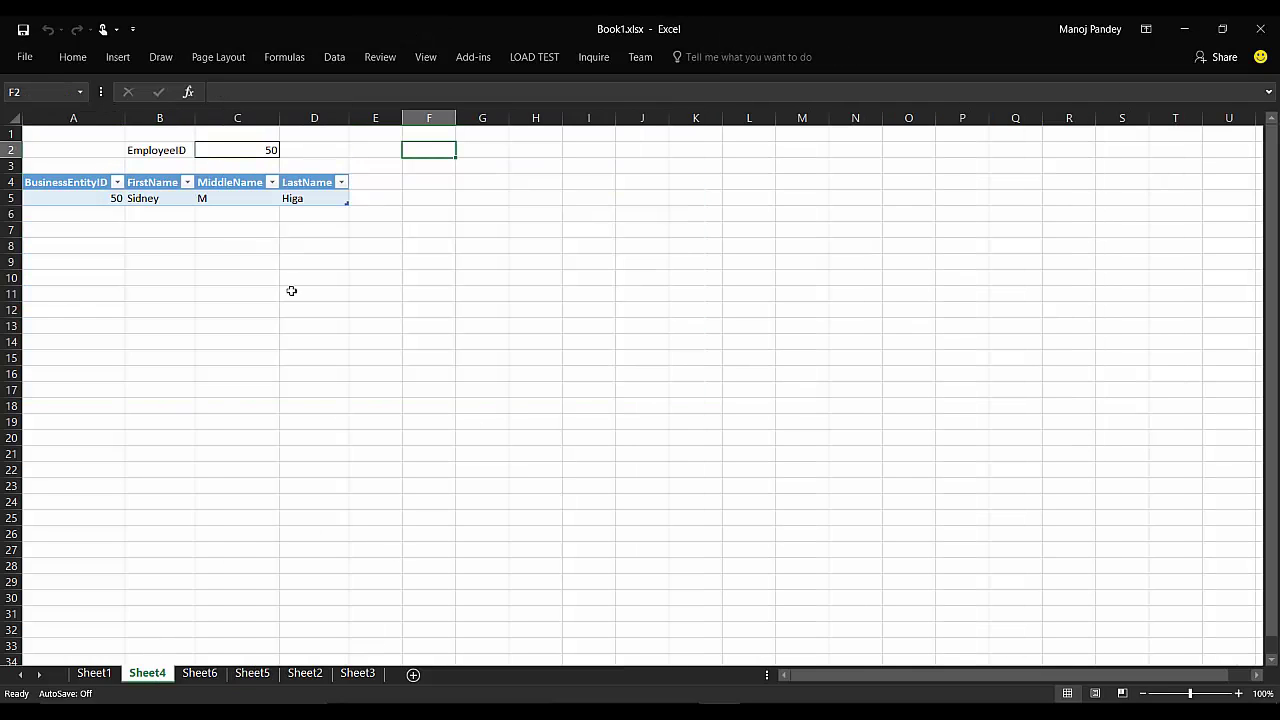
{"action": "left_click", "coordinate": [262, 677]}
{"action": "left_click_drag", "start_coordinate": [86, 184], "coordinate": [703, 392]}
{"action": "left_click", "coordinate": [256, 151]}
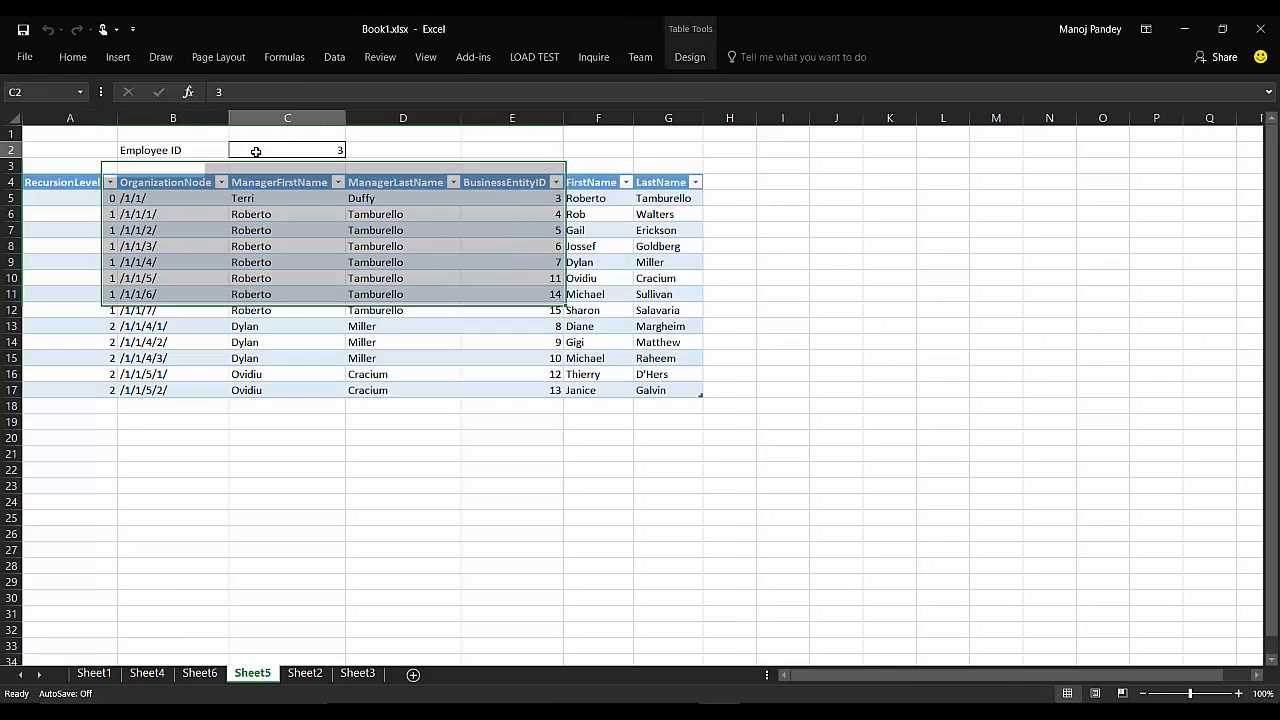
{"action": "left_click_drag", "start_coordinate": [180, 150], "coordinate": [313, 151]}
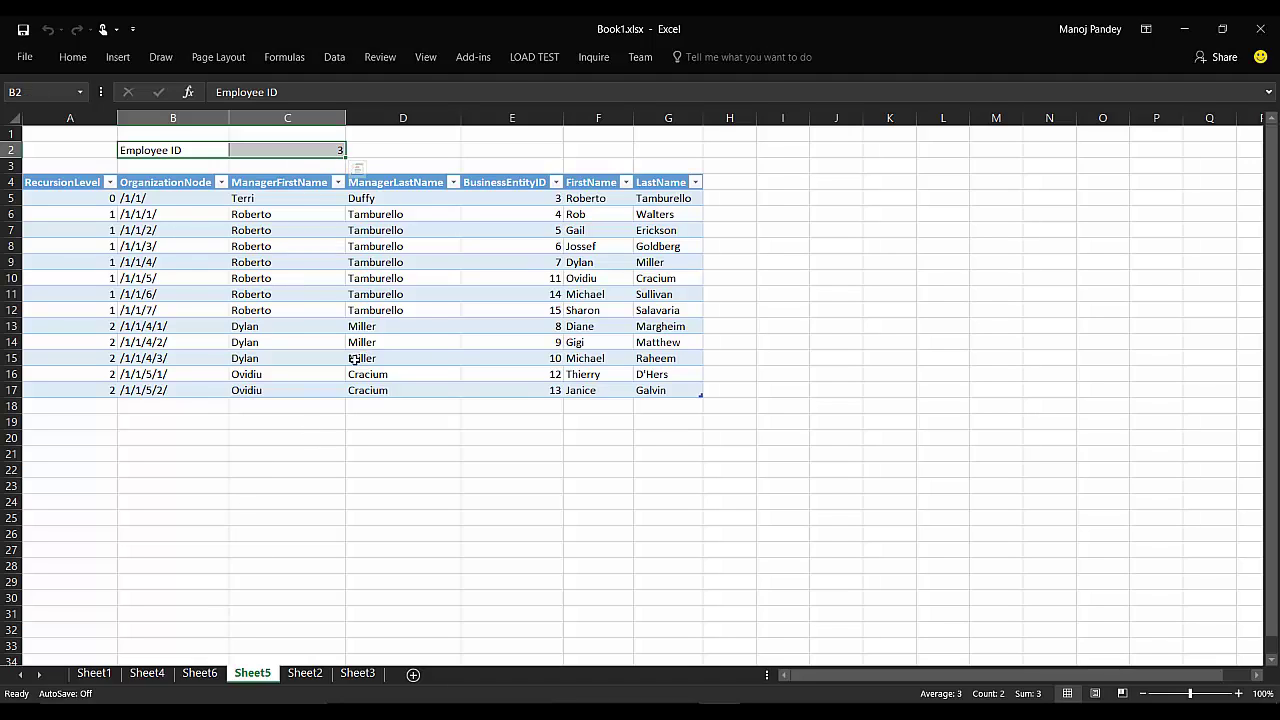
On Sheet4, inspect the one-row Person result and select EmployeeID value 50 in C2.
{"action": "left_click", "coordinate": [158, 676]}
{"action": "left_click_drag", "start_coordinate": [98, 186], "coordinate": [294, 197]}
{"action": "left_click", "coordinate": [222, 215]}
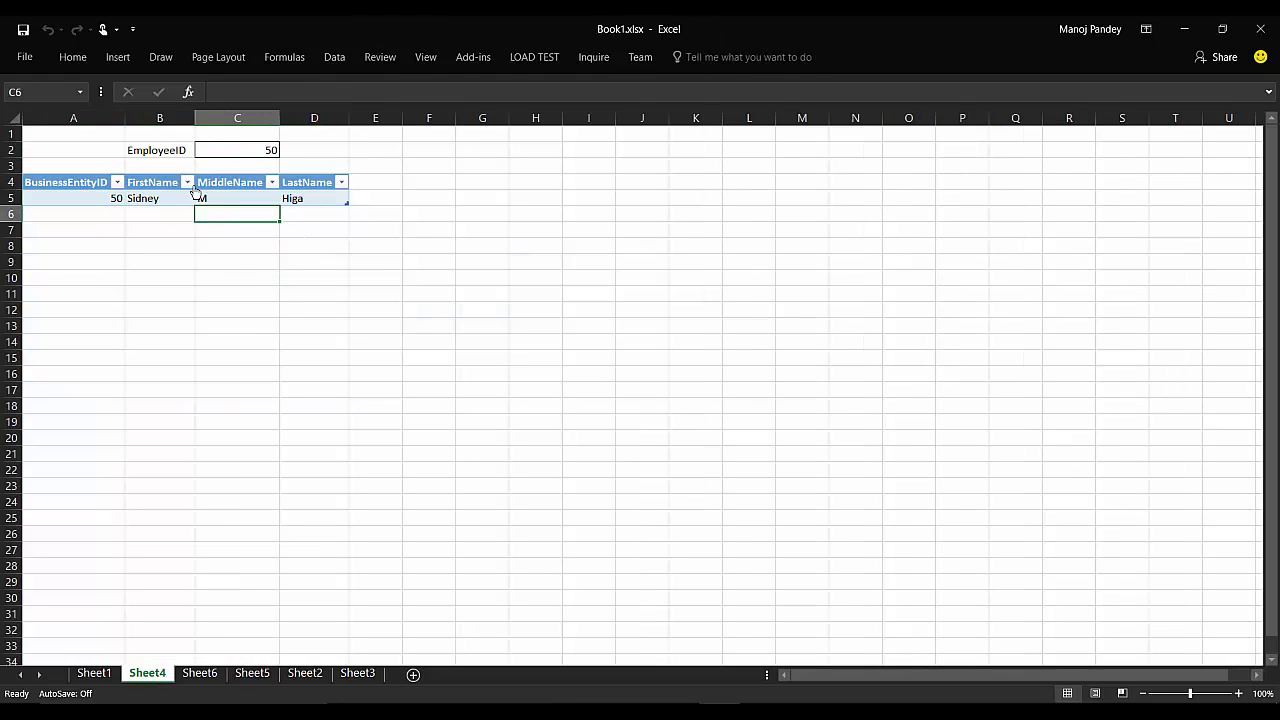
{"action": "left_click_drag", "start_coordinate": [176, 150], "coordinate": [229, 150]}
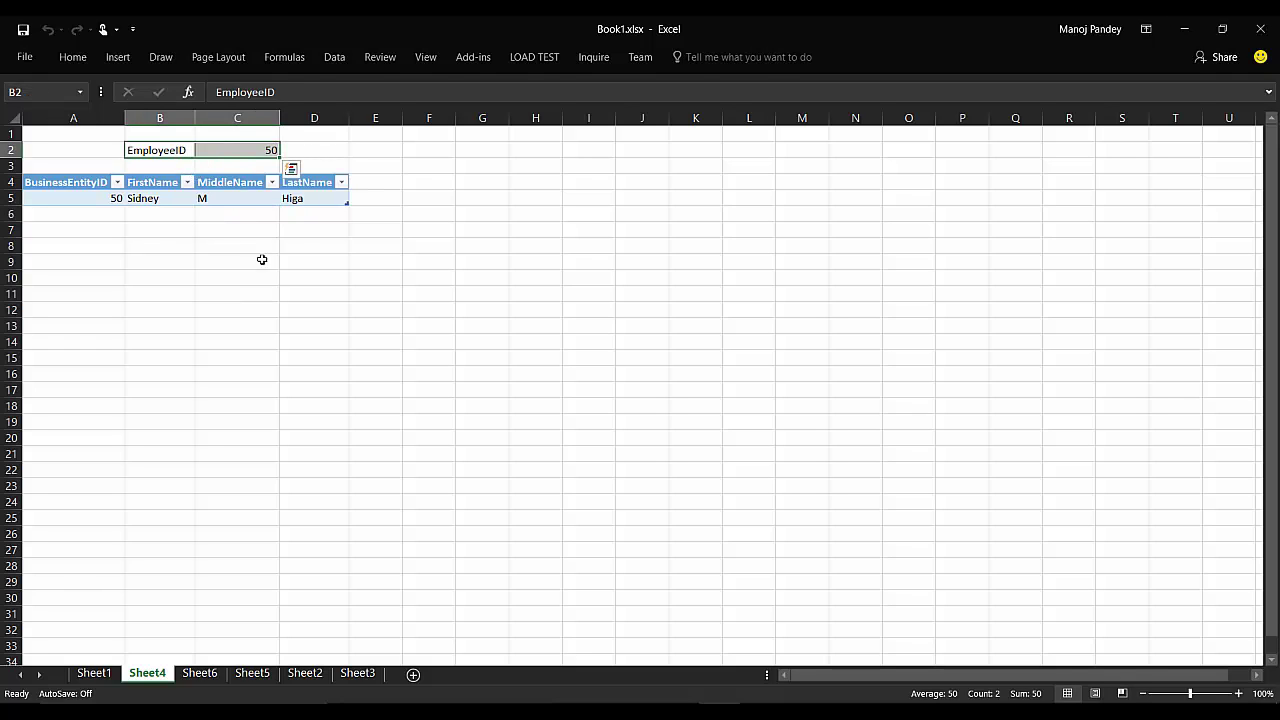
{"action": "left_click", "coordinate": [251, 150]}
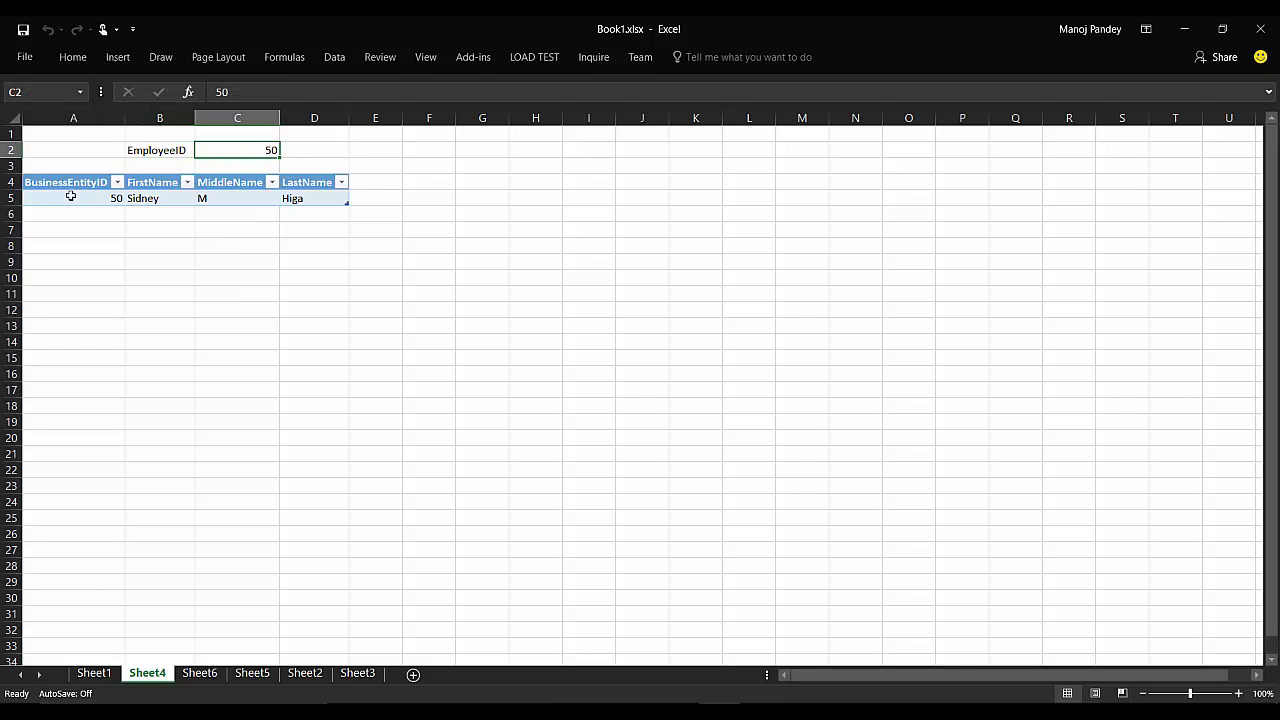
{"action": "left_click_drag", "start_coordinate": [70, 196], "coordinate": [286, 194]}
{"action": "left_click", "coordinate": [266, 257]}
{"action": "left_click", "coordinate": [252, 150]}
In SSMS, review the Person query and run it without the ModifiedDate filter.
{"action": "key", "text": "alt+Tab"}
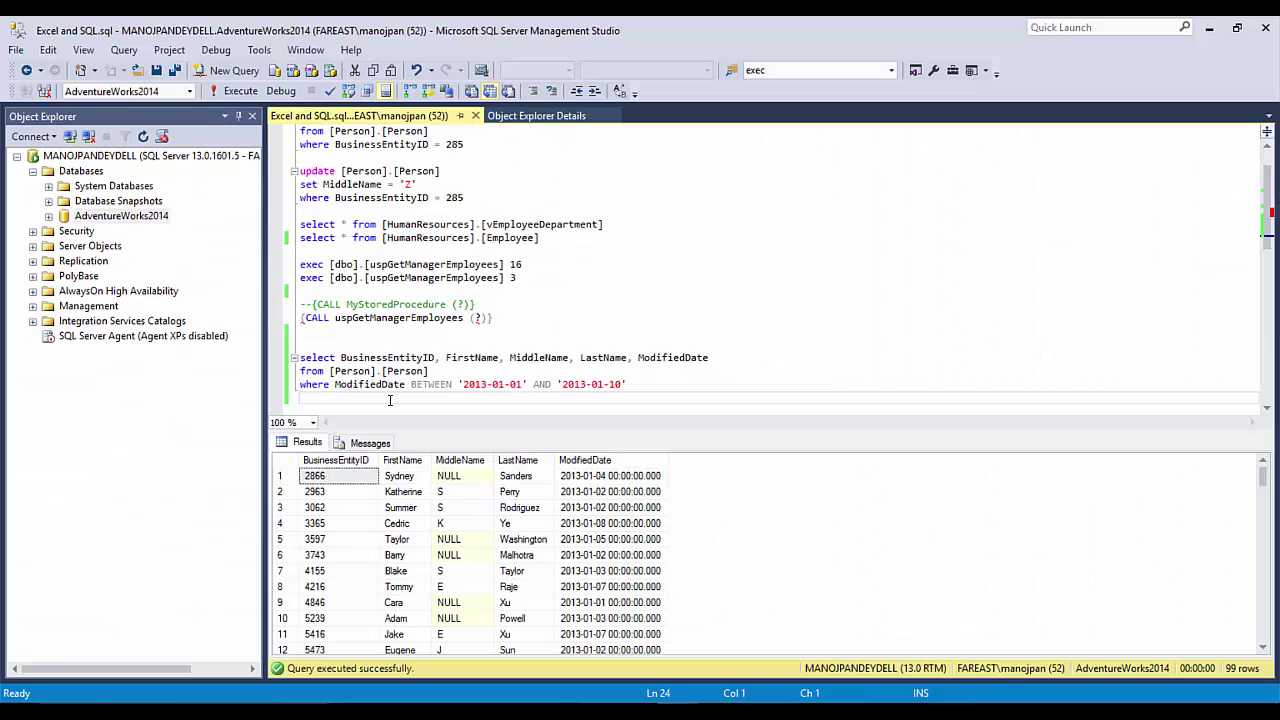
{"action": "left_click_drag", "start_coordinate": [448, 369], "coordinate": [329, 371]}
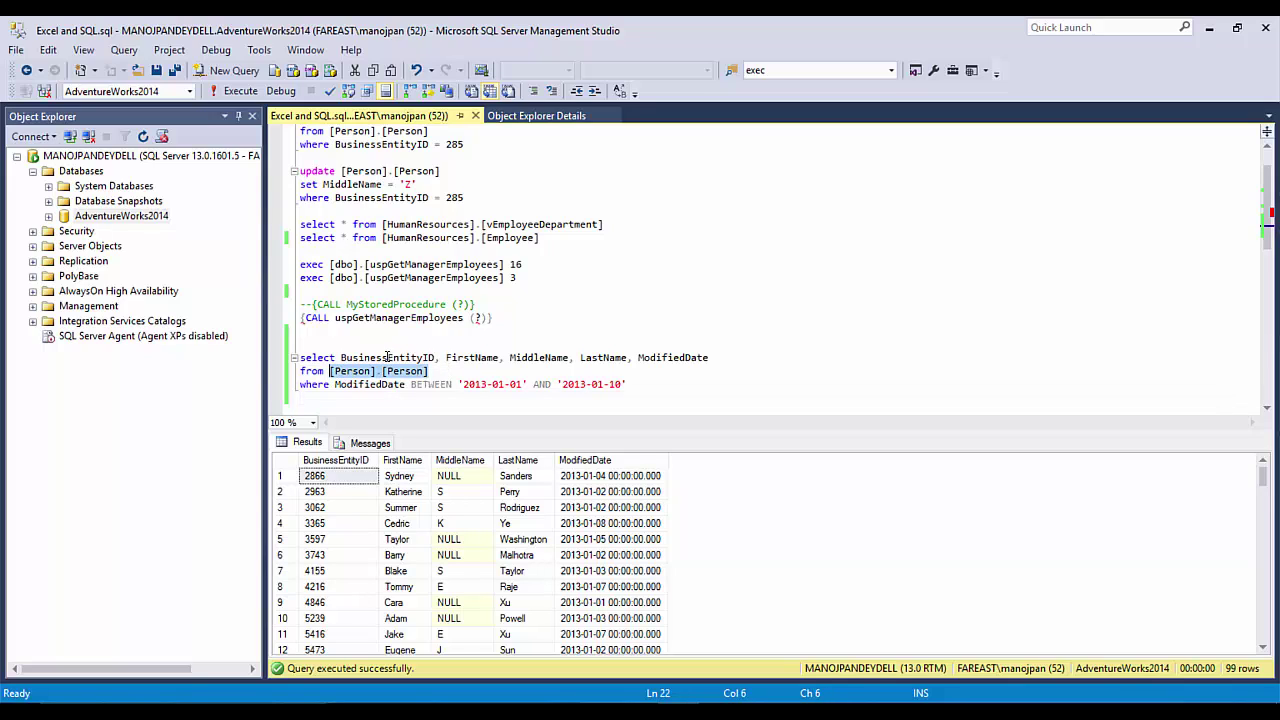
{"action": "left_click", "coordinate": [436, 372]}
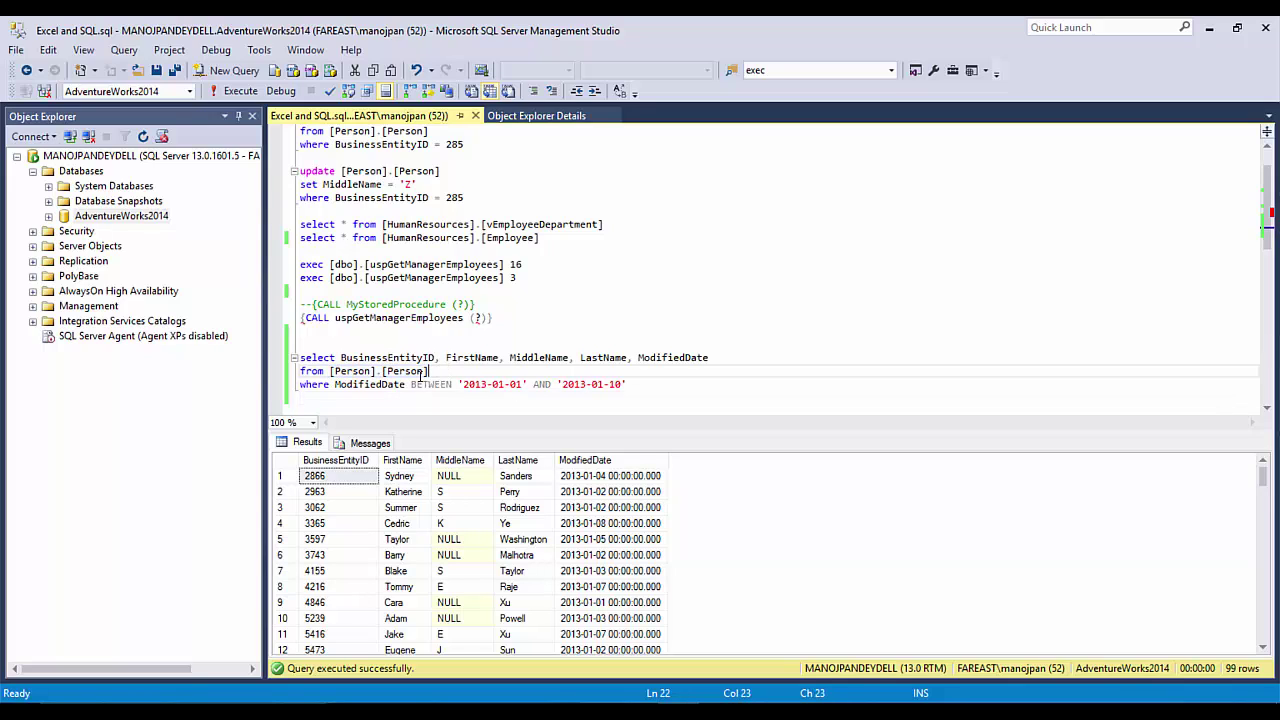
{"action": "left_click", "coordinate": [334, 384]}
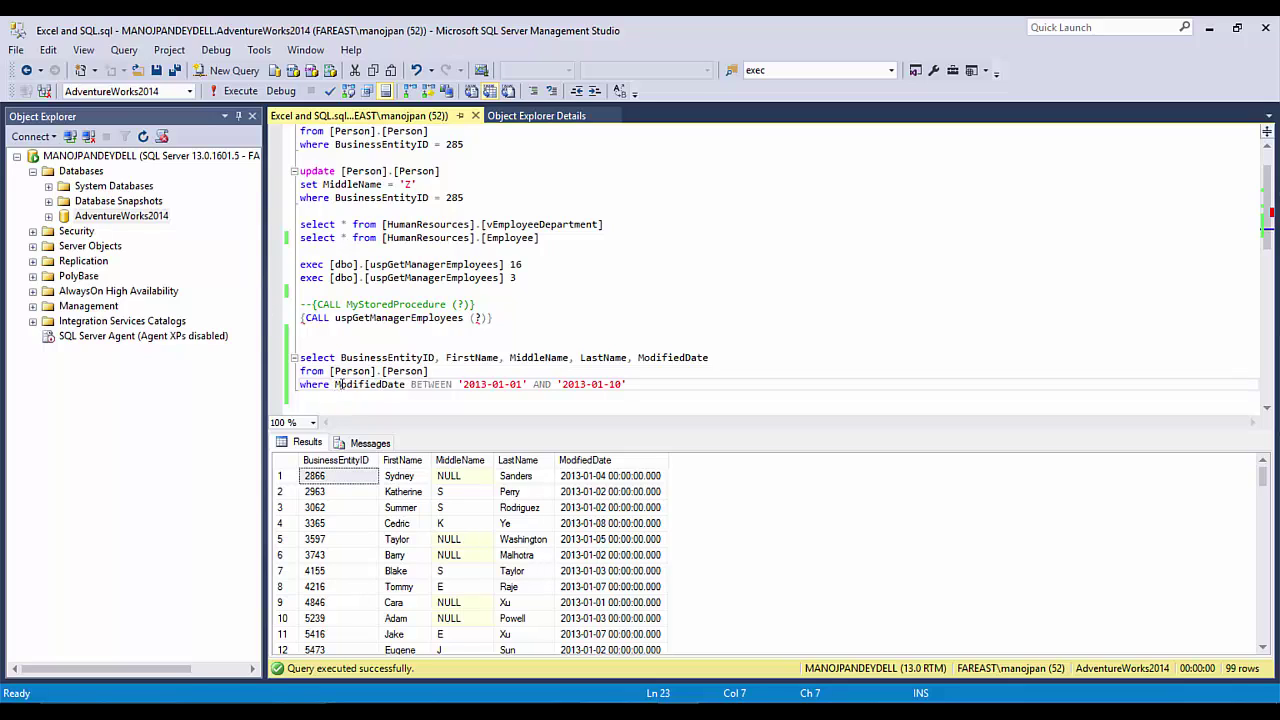
{"action": "left_click_drag", "start_coordinate": [338, 384], "coordinate": [640, 384]}
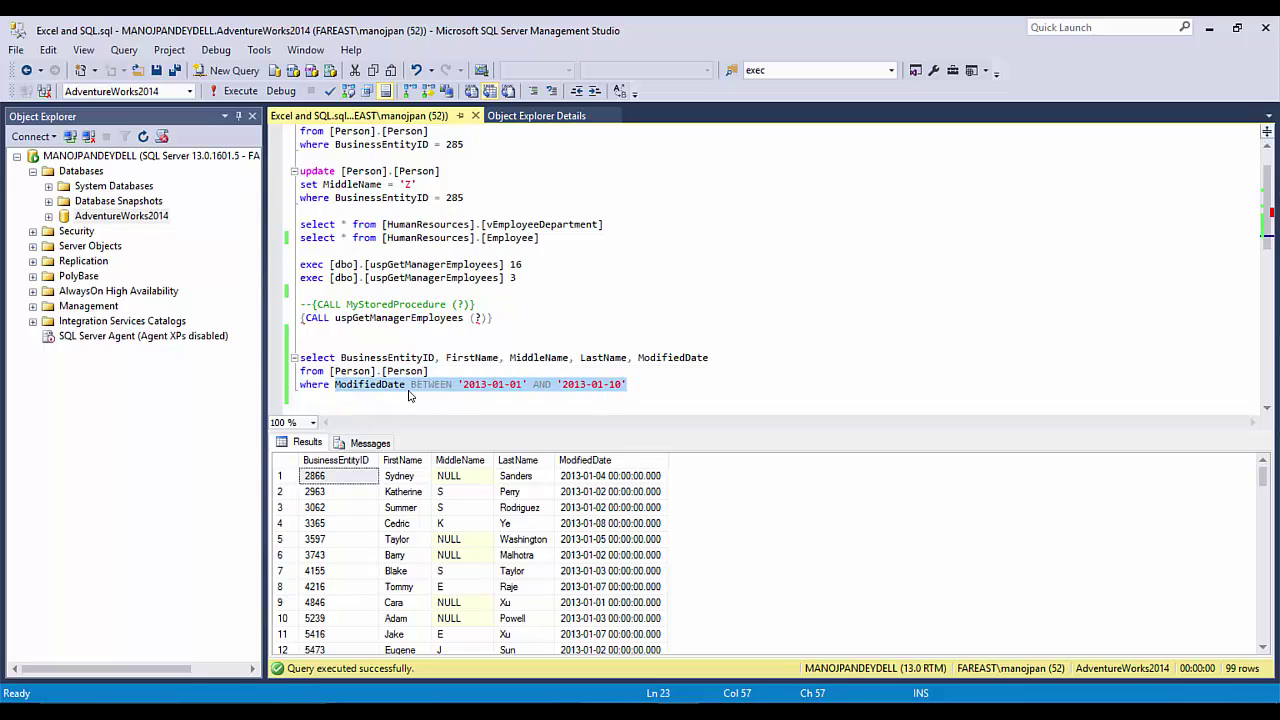
{"action": "left_click", "coordinate": [349, 397]}
{"action": "left_click_drag", "start_coordinate": [440, 371], "coordinate": [304, 358]}
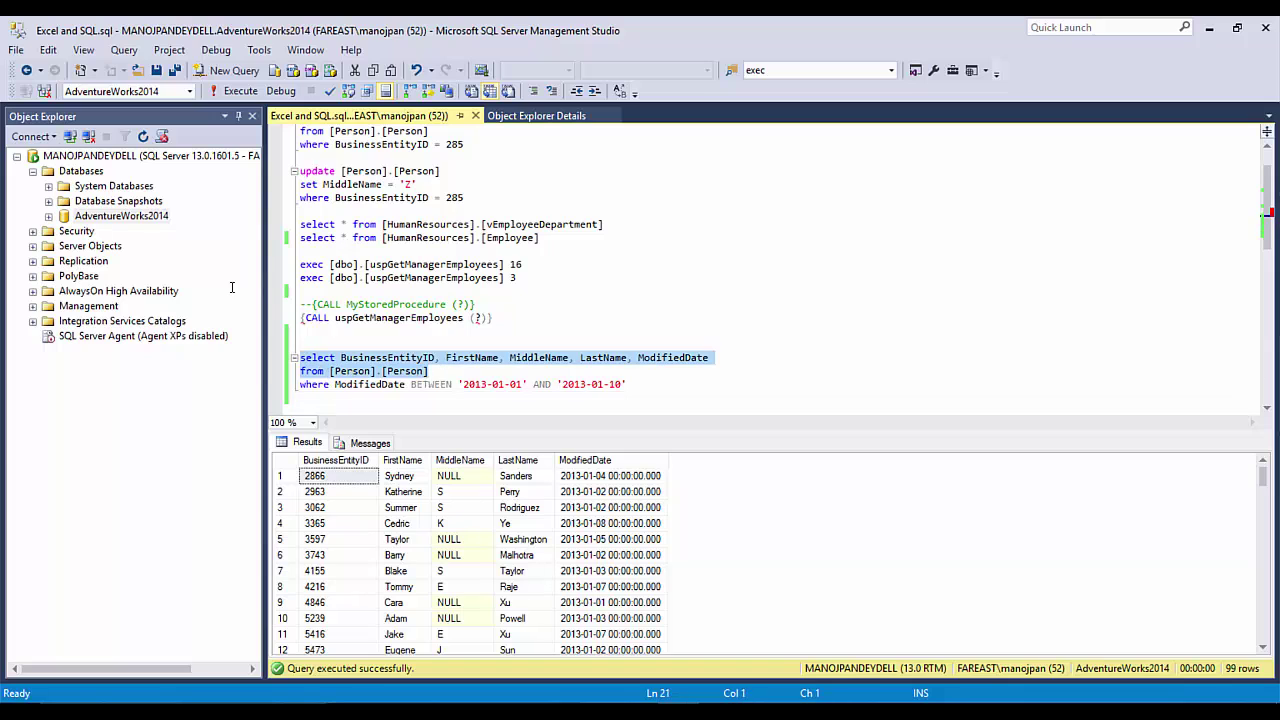
{"action": "key", "text": "F5"}
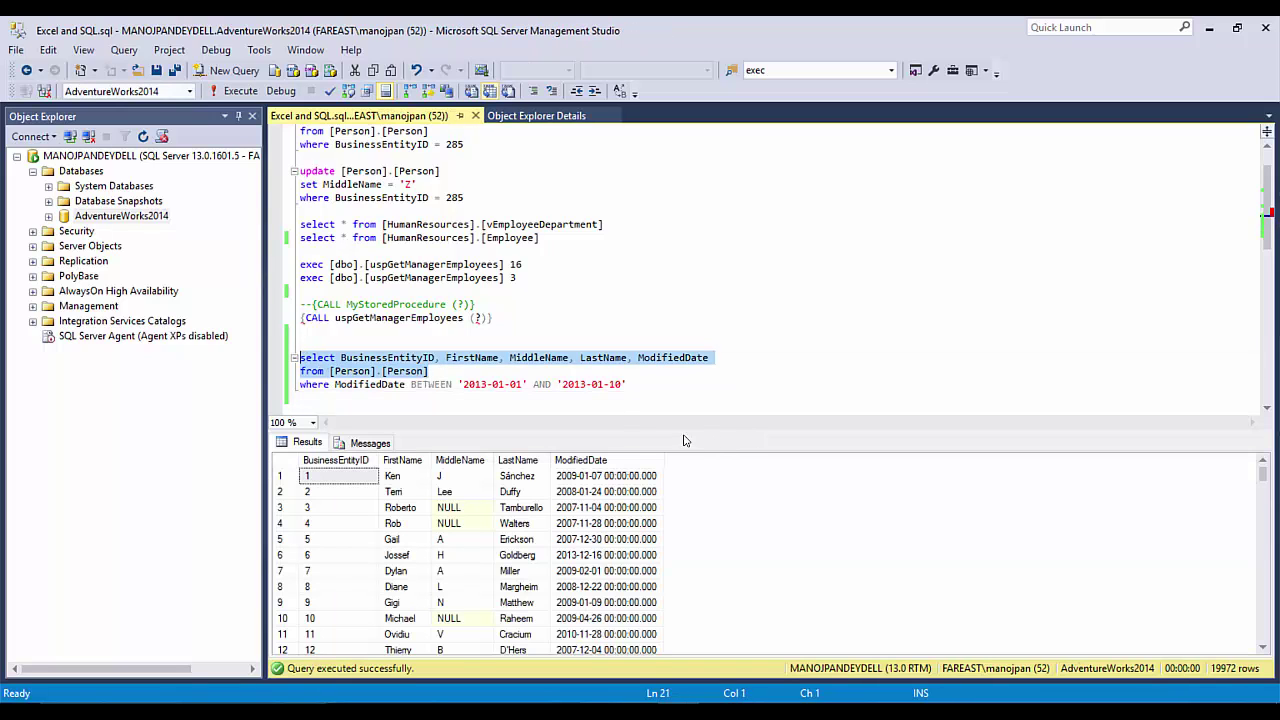
{"action": "left_click", "coordinate": [356, 398]}
Run the full query with the 2013-01-01 to 2013-01-10 ModifiedDate filter, returning 99 rows.
{"action": "left_click_drag", "start_coordinate": [360, 399], "coordinate": [303, 354]}
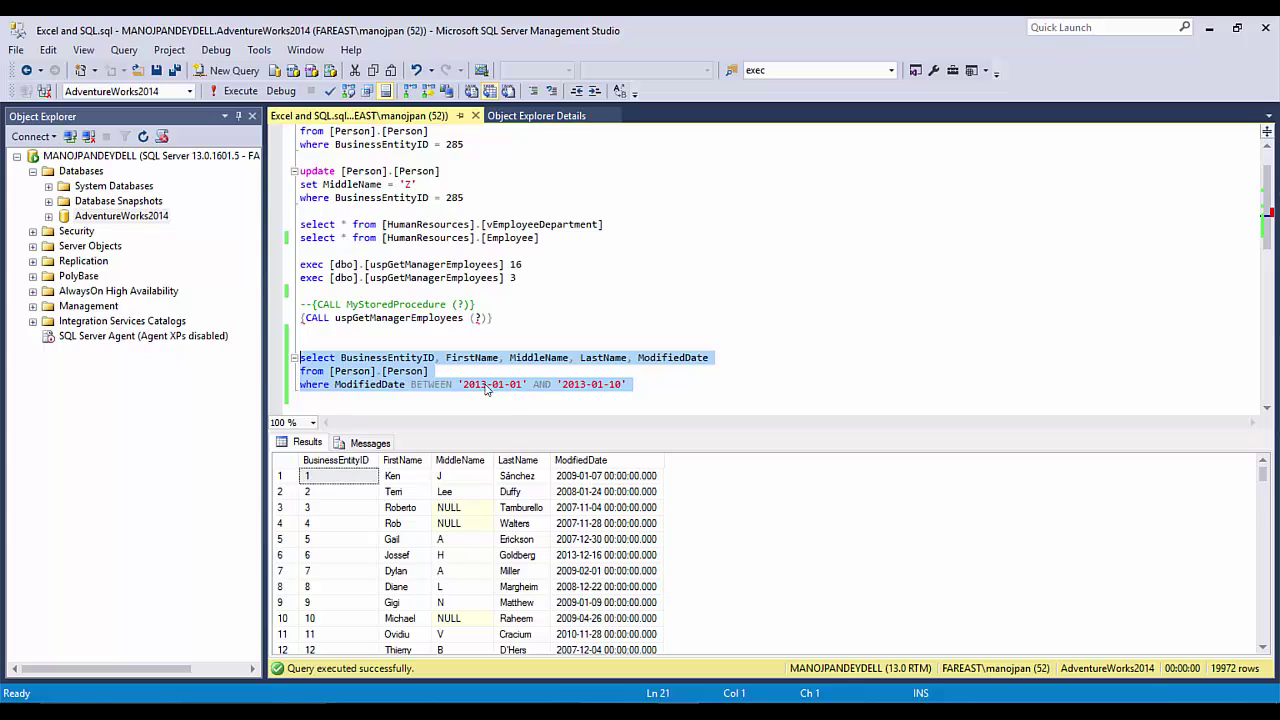
{"action": "key", "text": "F5"}
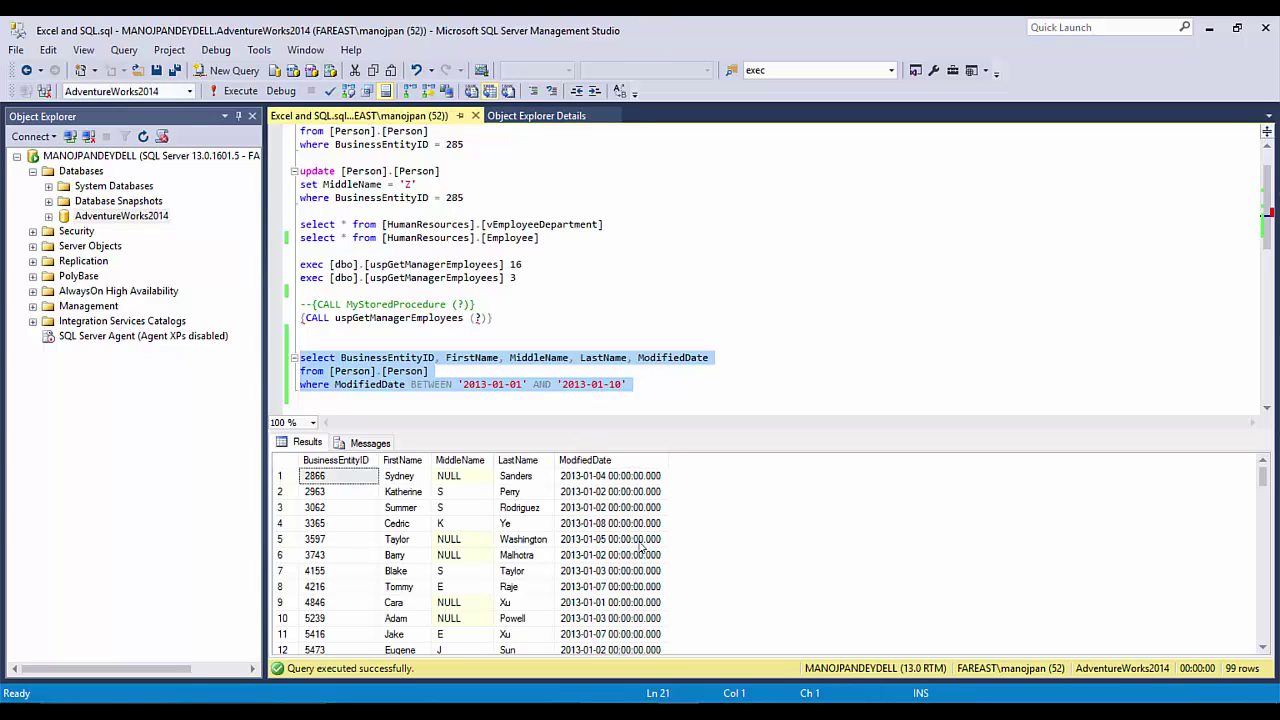
{"action": "left_click_drag", "start_coordinate": [338, 491], "coordinate": [338, 570]}
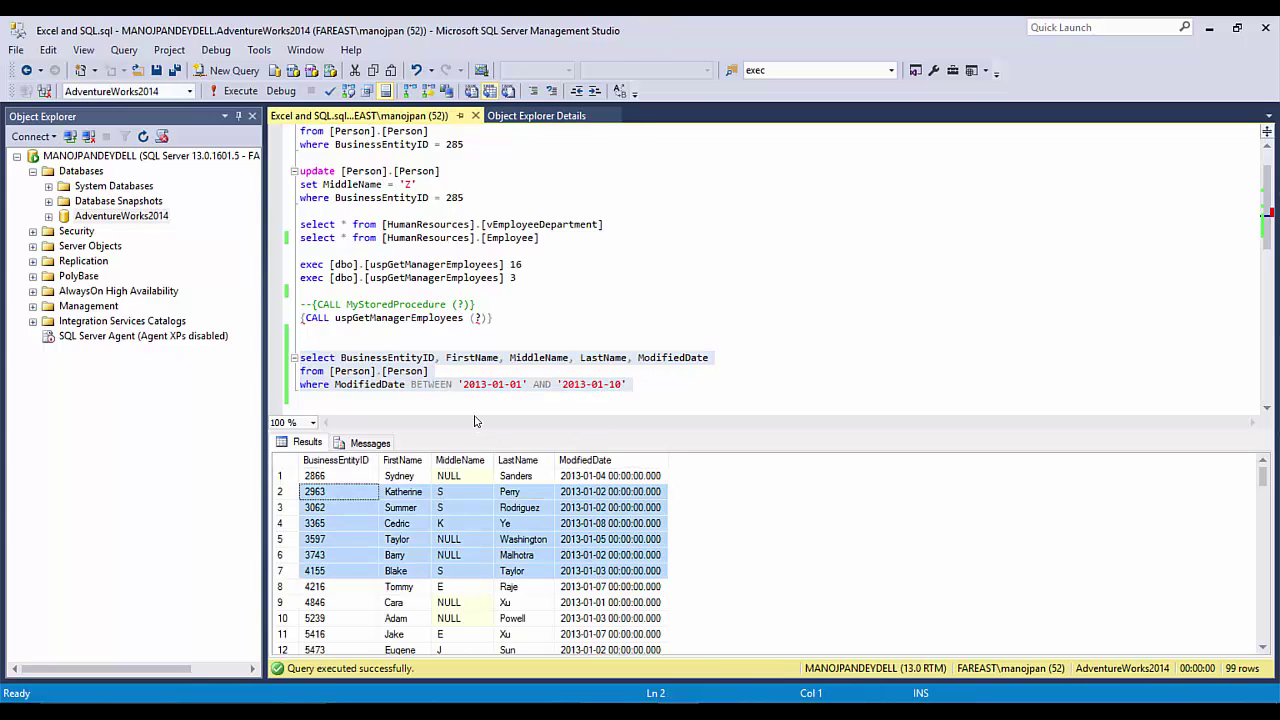
{"action": "left_click", "coordinate": [330, 398]}
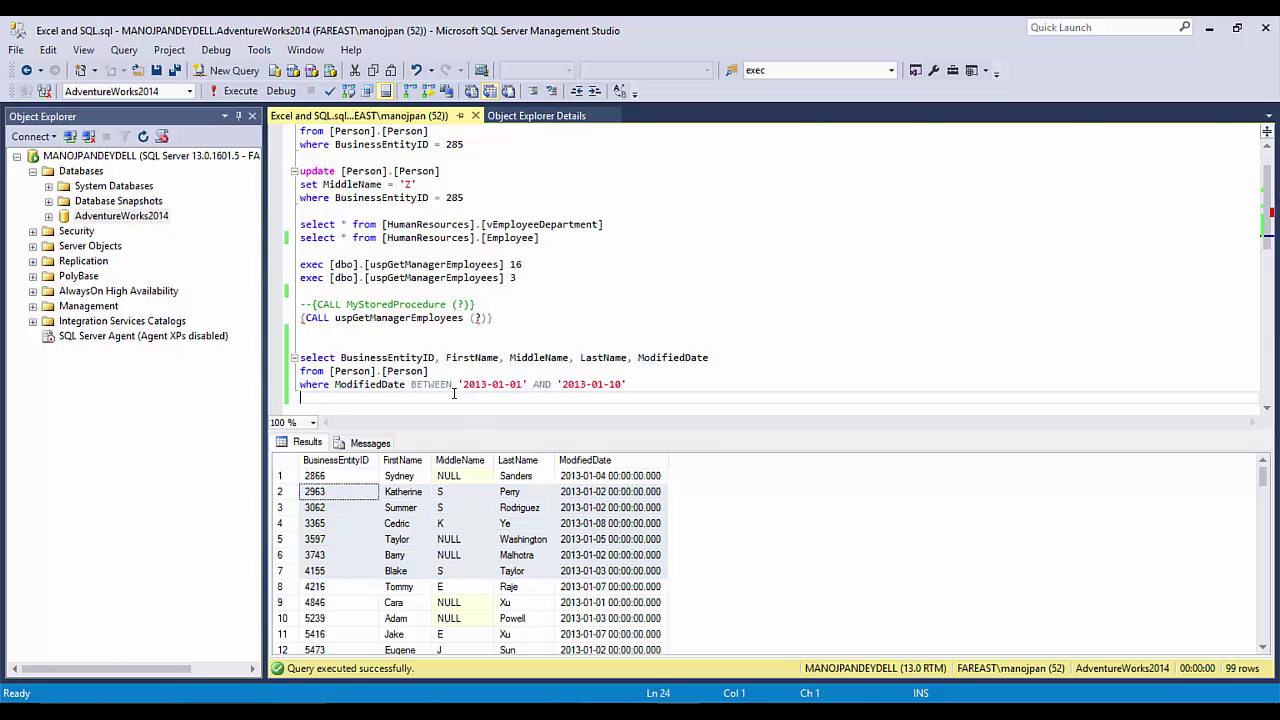
Add a new sheet with a 'Start Date' label in B2 and an outside border on C2.
{"action": "key", "text": "alt+Tab"}
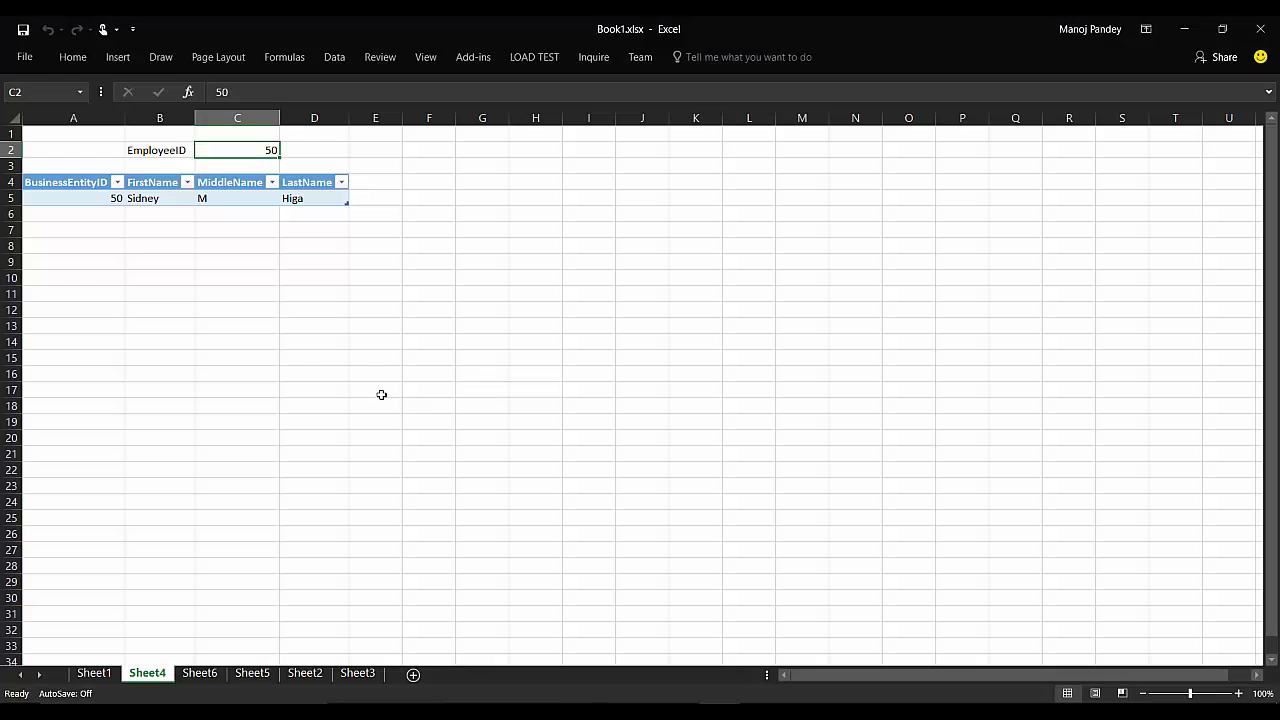
{"action": "left_click", "coordinate": [412, 674]}
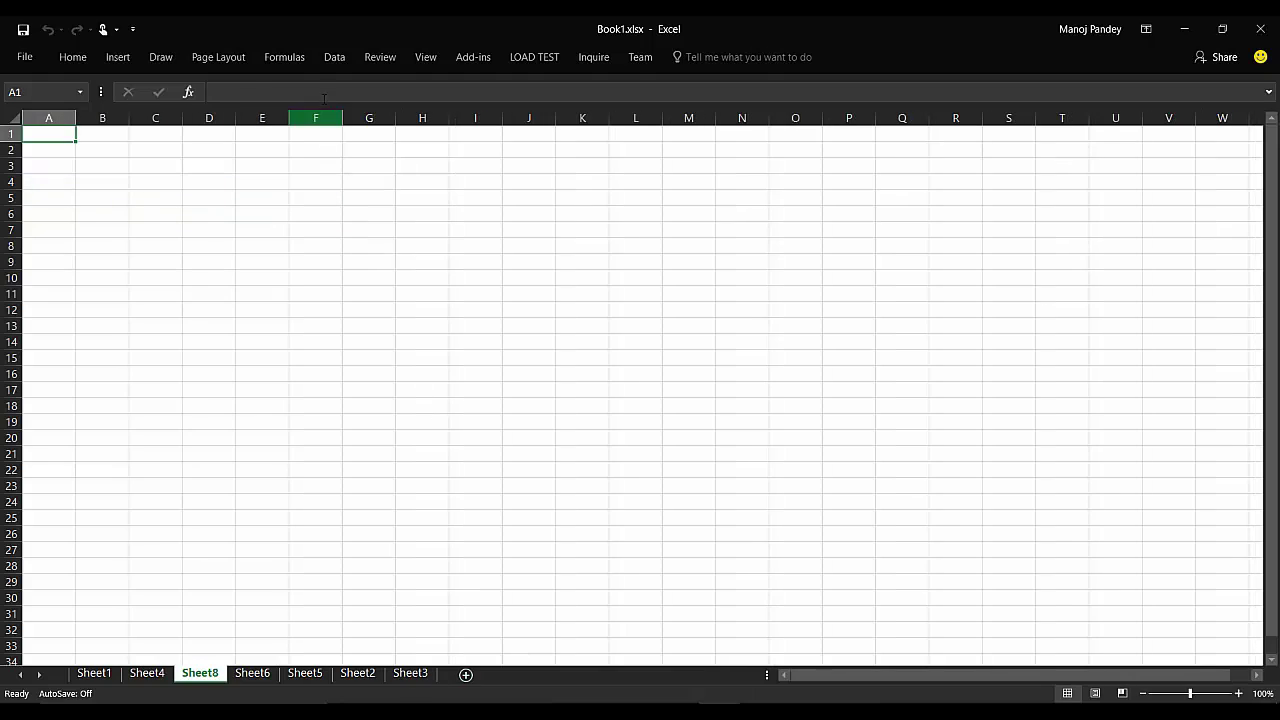
{"action": "left_click", "coordinate": [102, 150]}
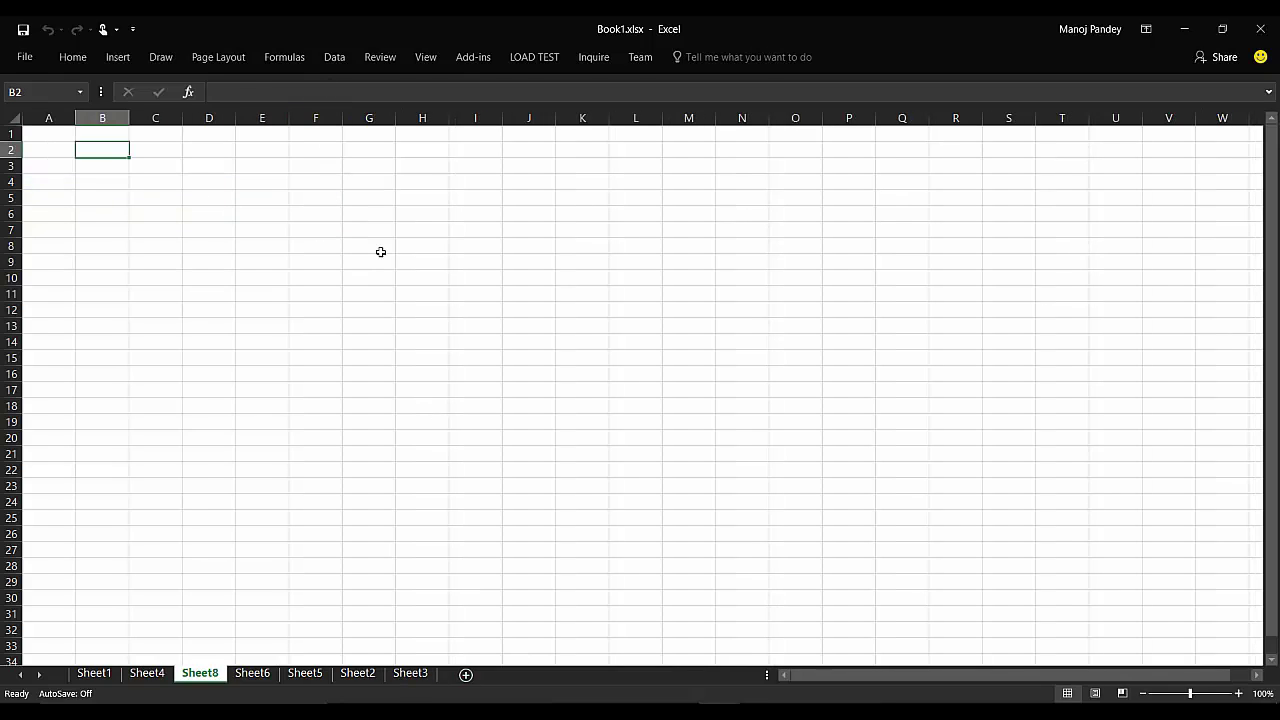
{"action": "type", "text": "Start Date"}
{"action": "key", "text": "Tab"}
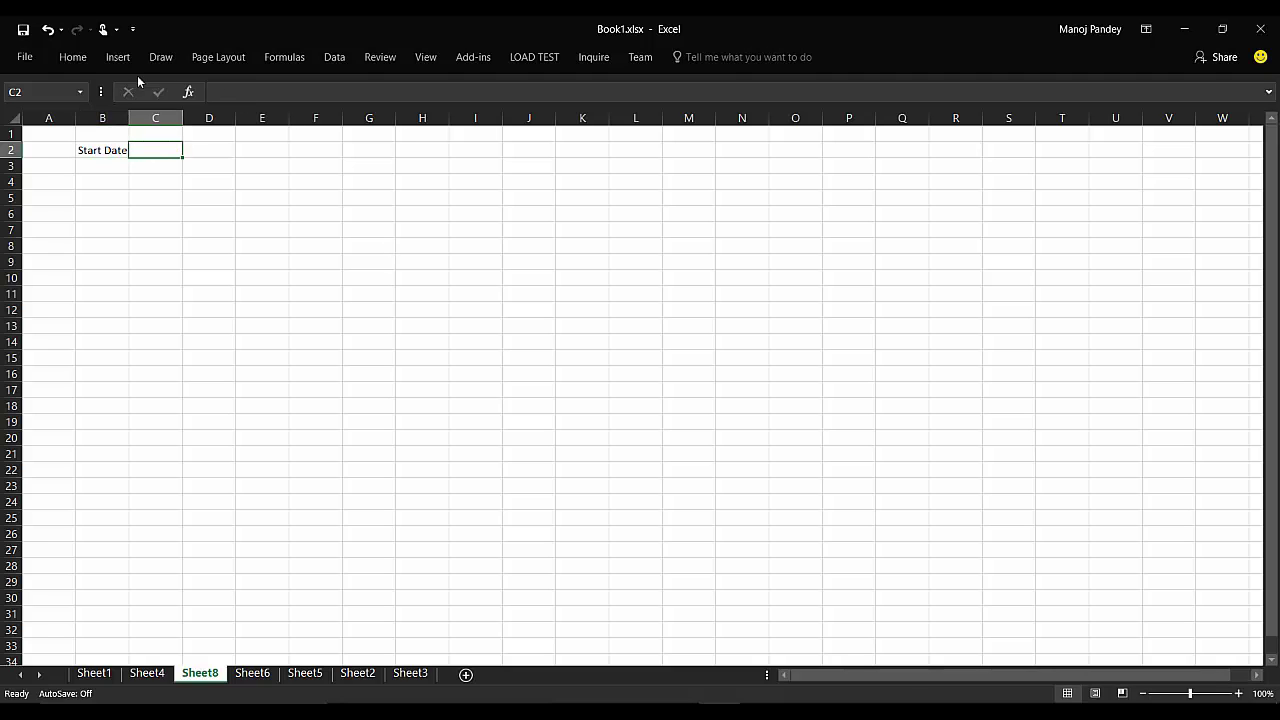
{"action": "left_click", "coordinate": [72, 56]}
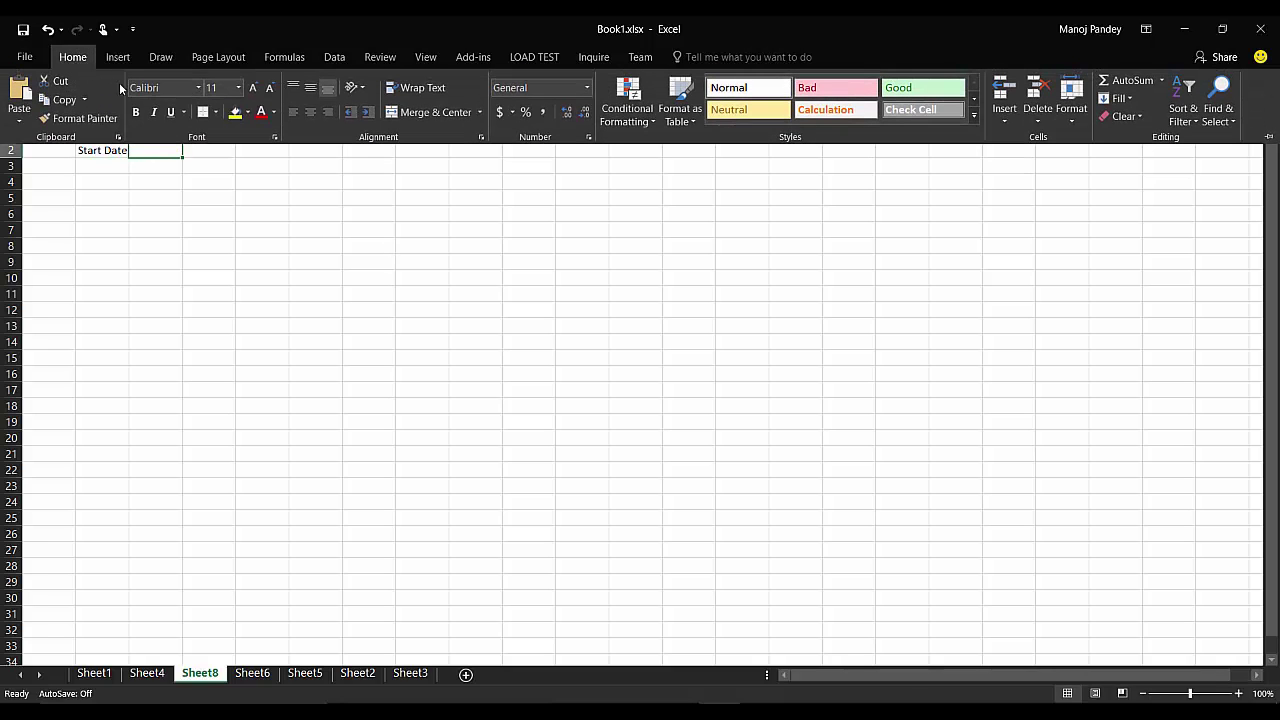
{"action": "left_click", "coordinate": [214, 112]}
{"action": "left_click", "coordinate": [225, 278]}
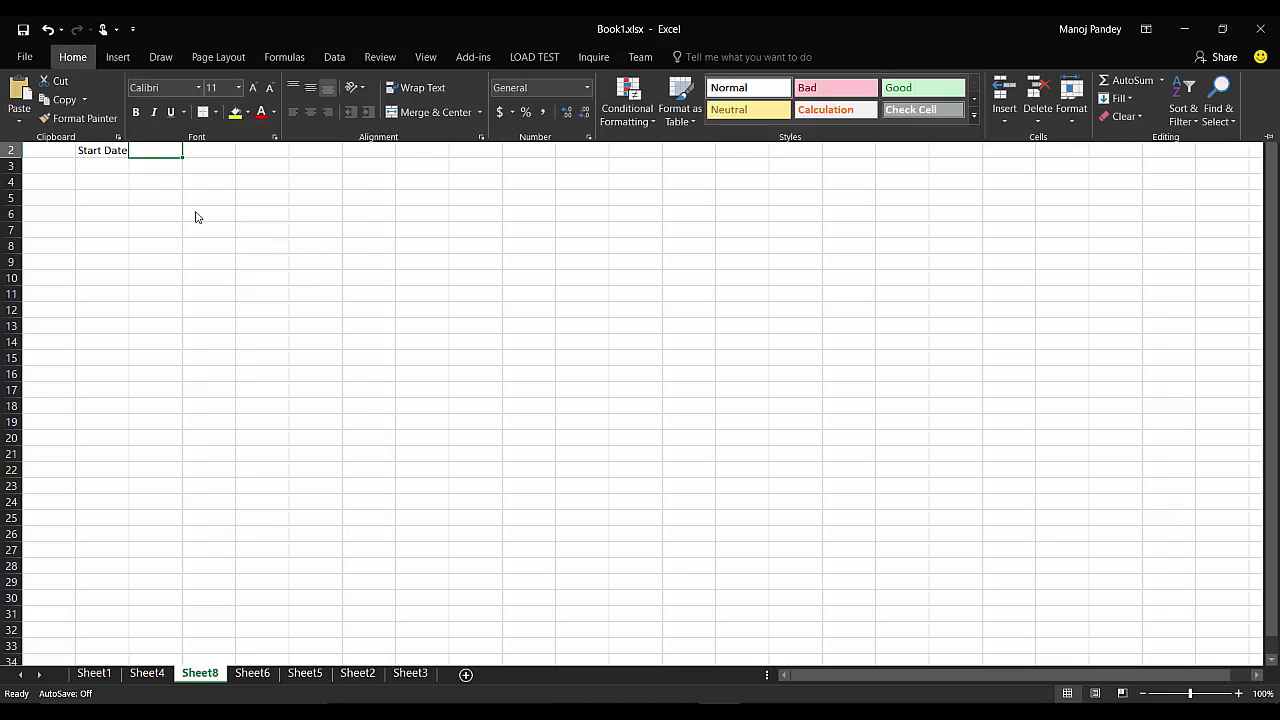
{"action": "left_click", "coordinate": [146, 168]}
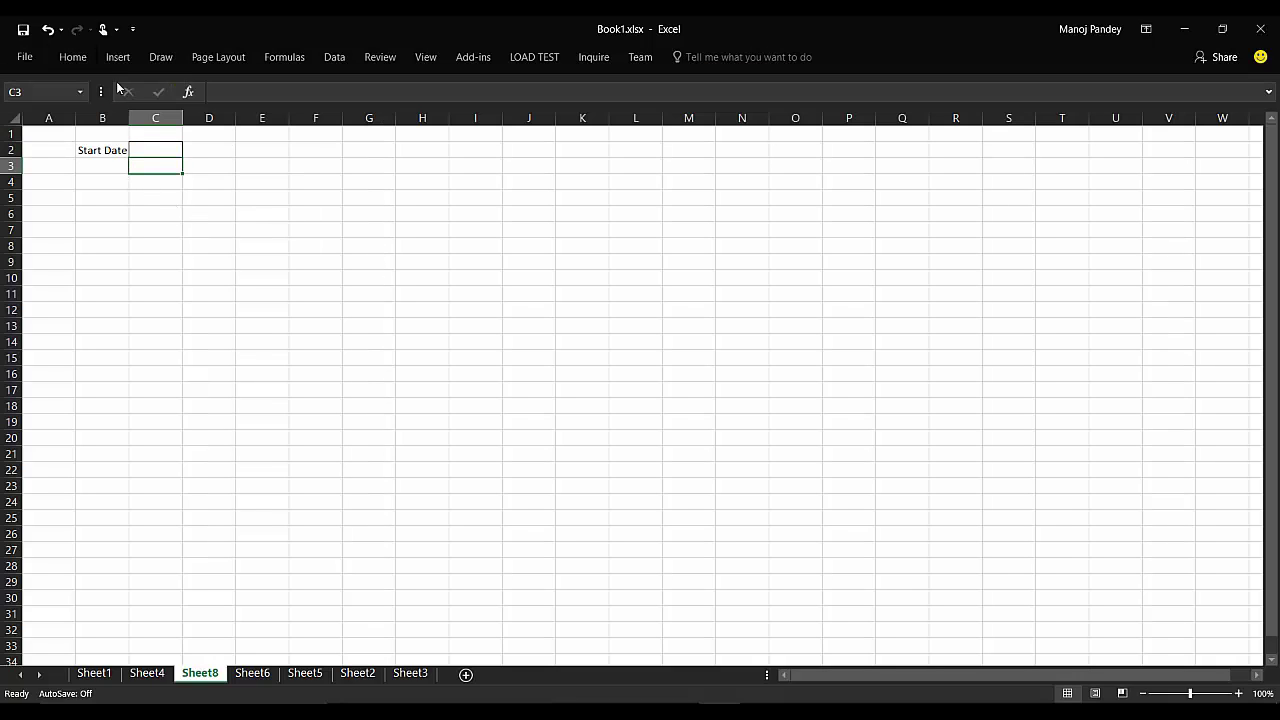
Add an 'End Date' label in E2 with an outside border on F2.
{"action": "left_click", "coordinate": [264, 155]}
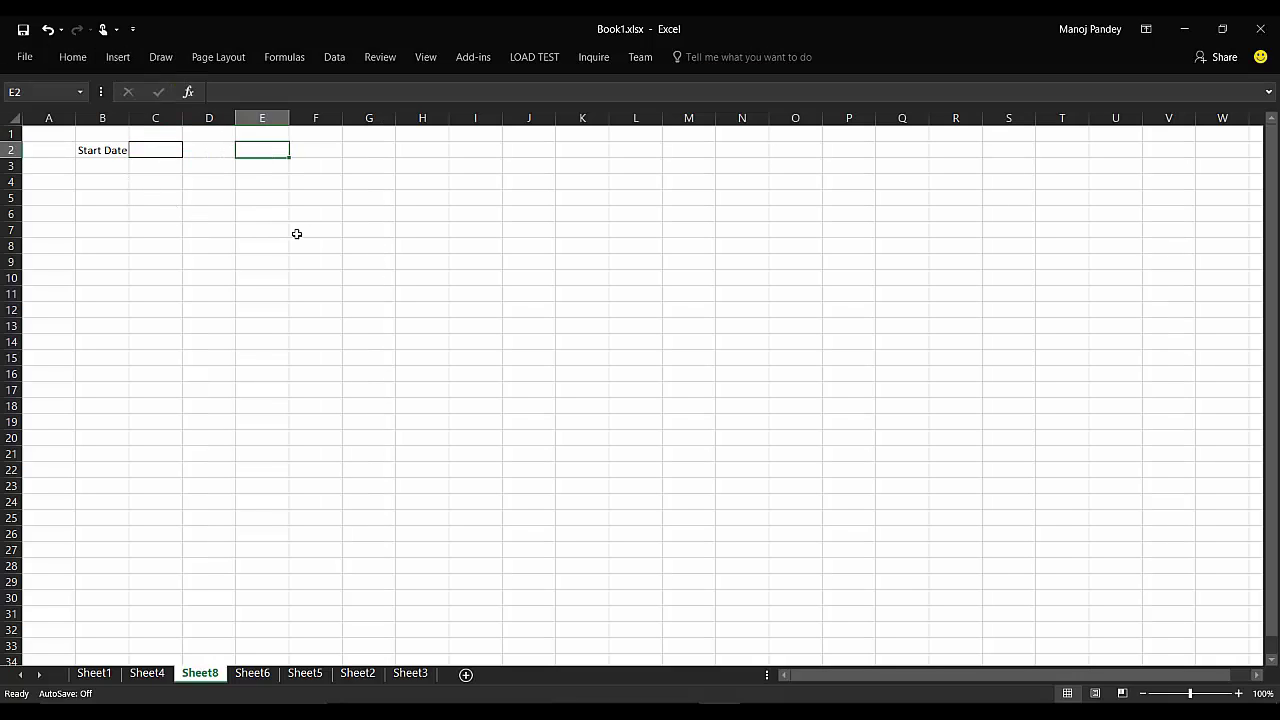
{"action": "type", "text": "End Date"}
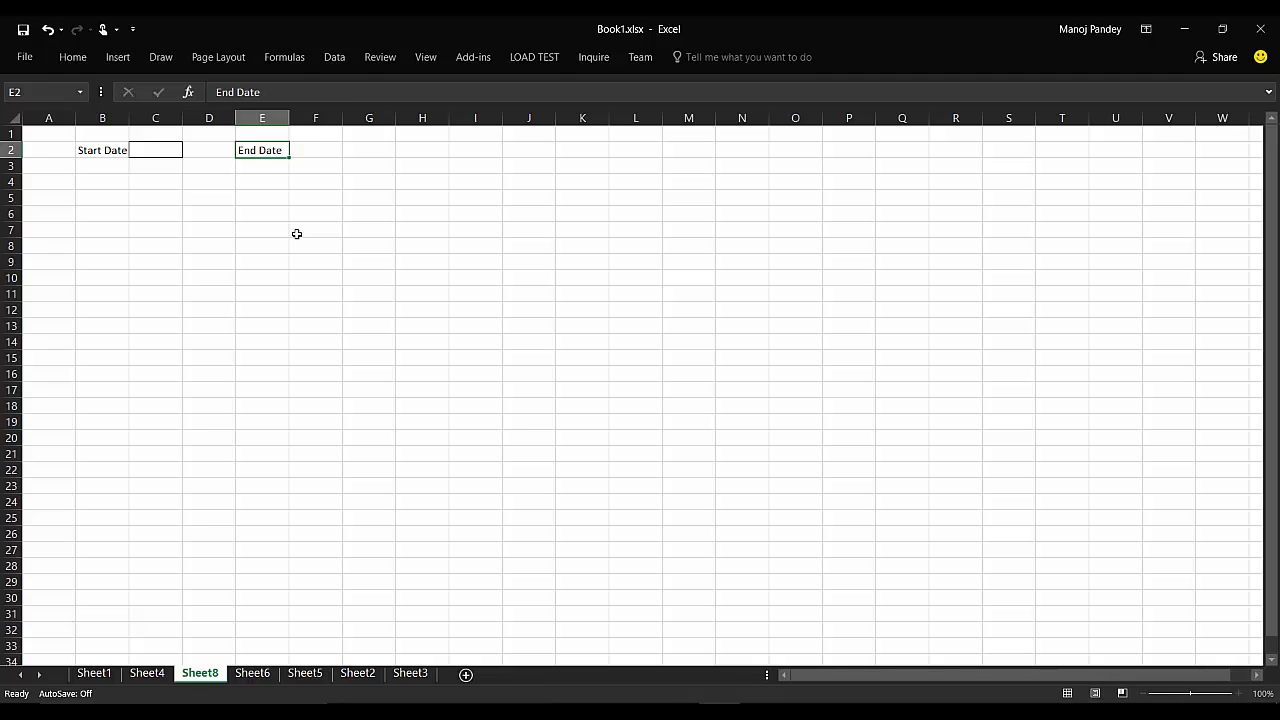
{"action": "key", "text": "Tab"}
{"action": "left_click", "coordinate": [74, 57]}
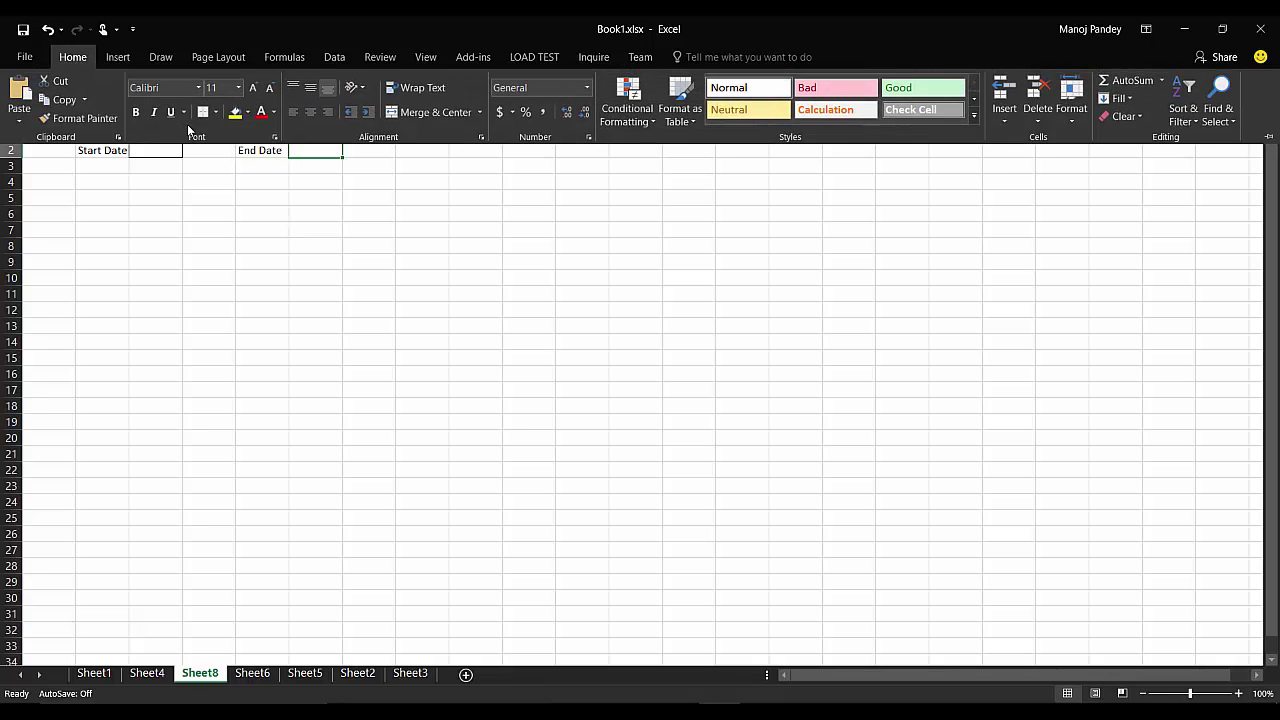
{"action": "left_click", "coordinate": [217, 113]}
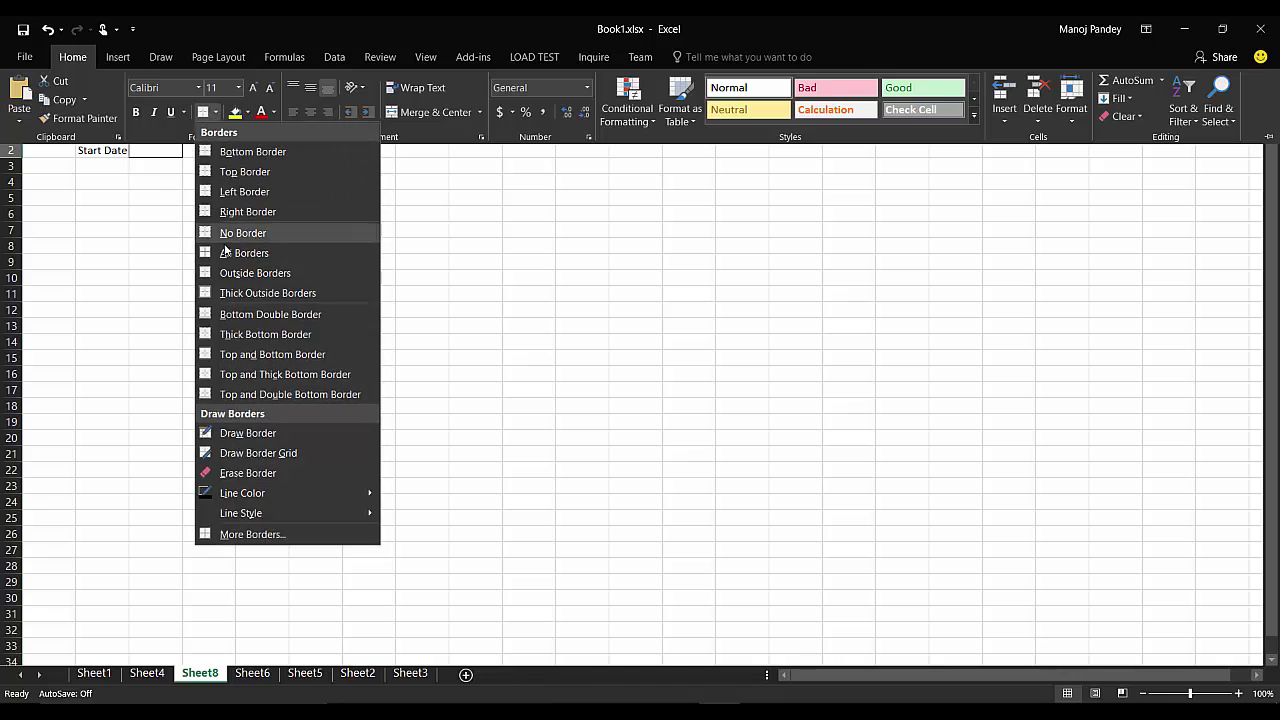
{"action": "left_click", "coordinate": [255, 268]}
{"action": "left_click", "coordinate": [139, 188]}
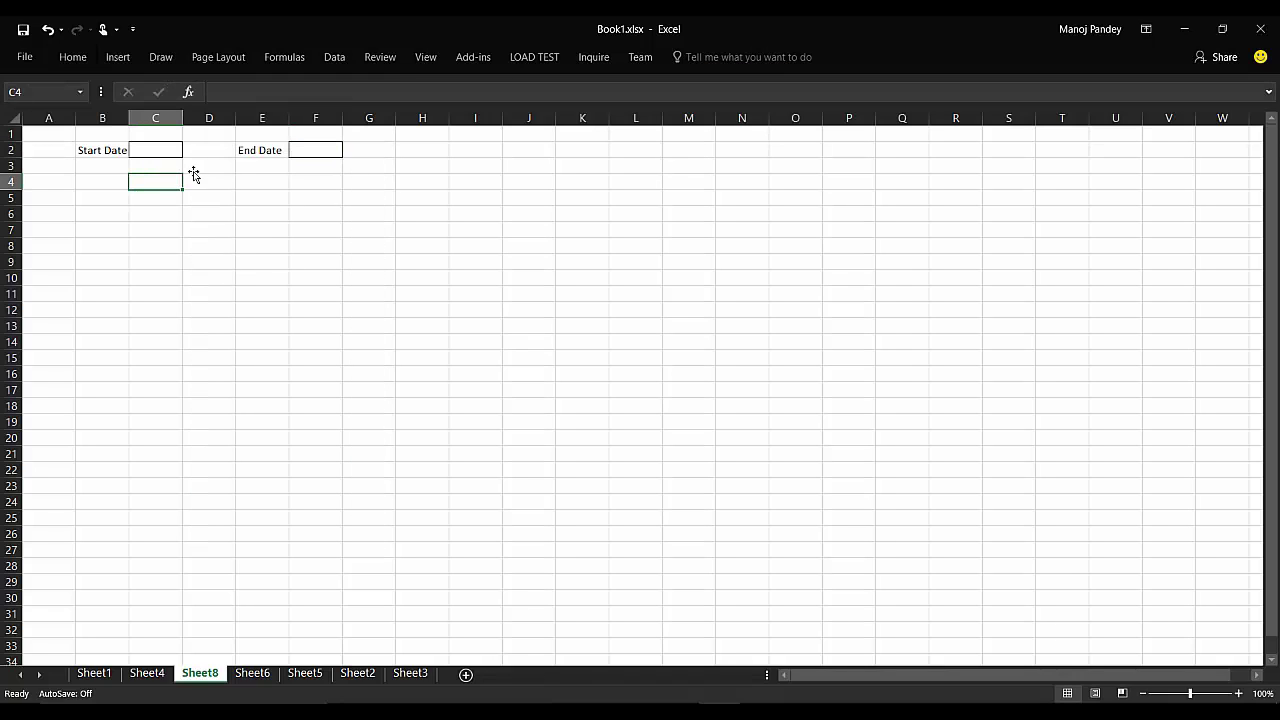
Enter 2013-01-01 in C2 and 2013-01-10 in F2.
{"action": "left_click", "coordinate": [163, 150]}
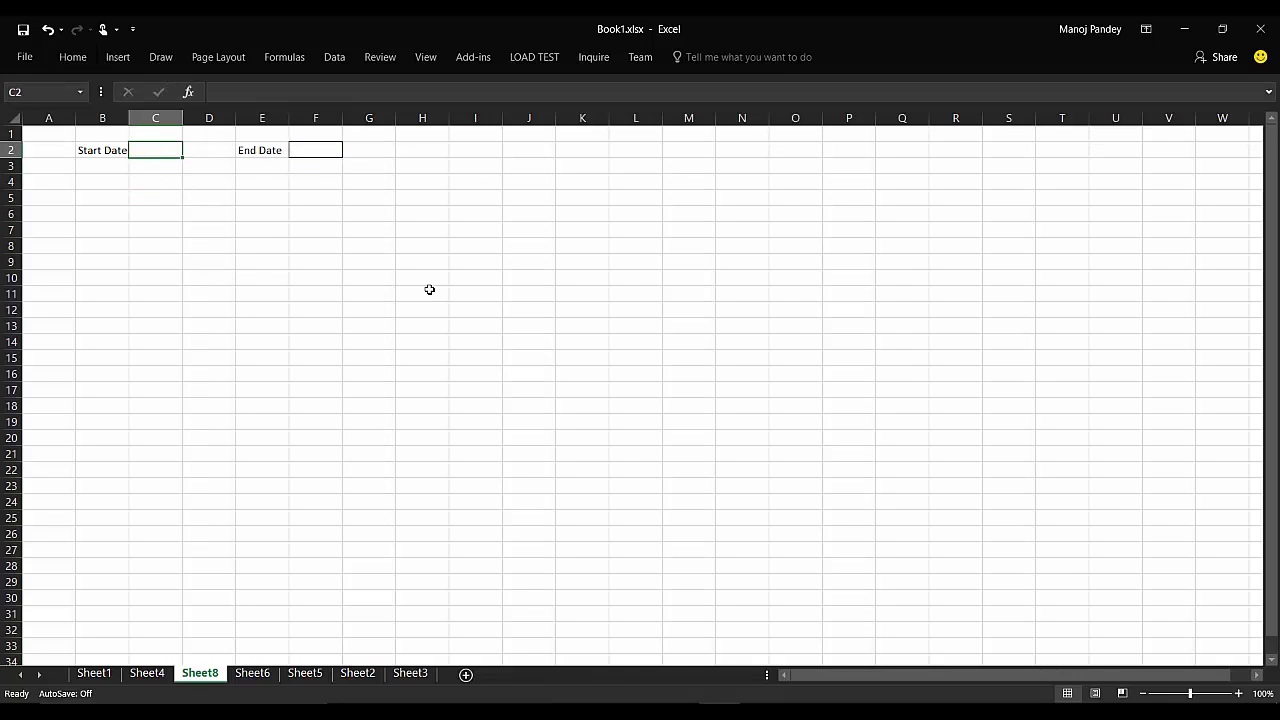
{"action": "type", "text": "2013-01-01"}
{"action": "key", "text": "Return"}
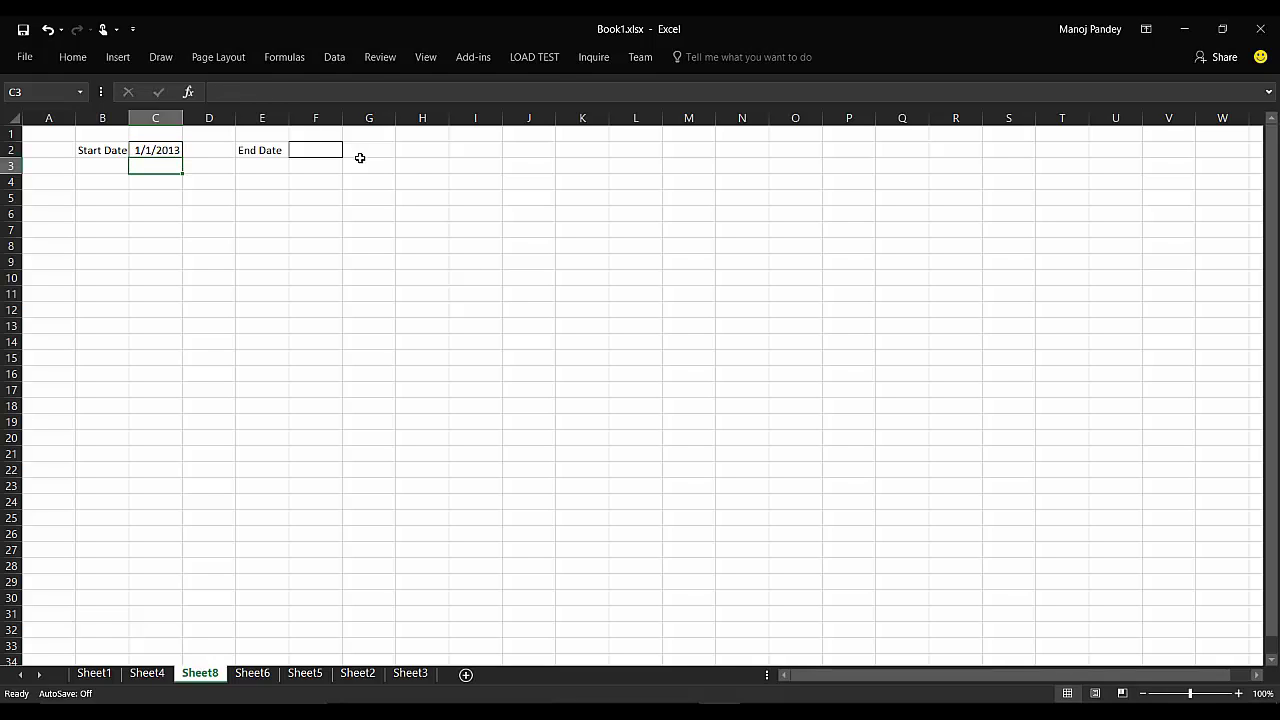
{"action": "left_click", "coordinate": [315, 150]}
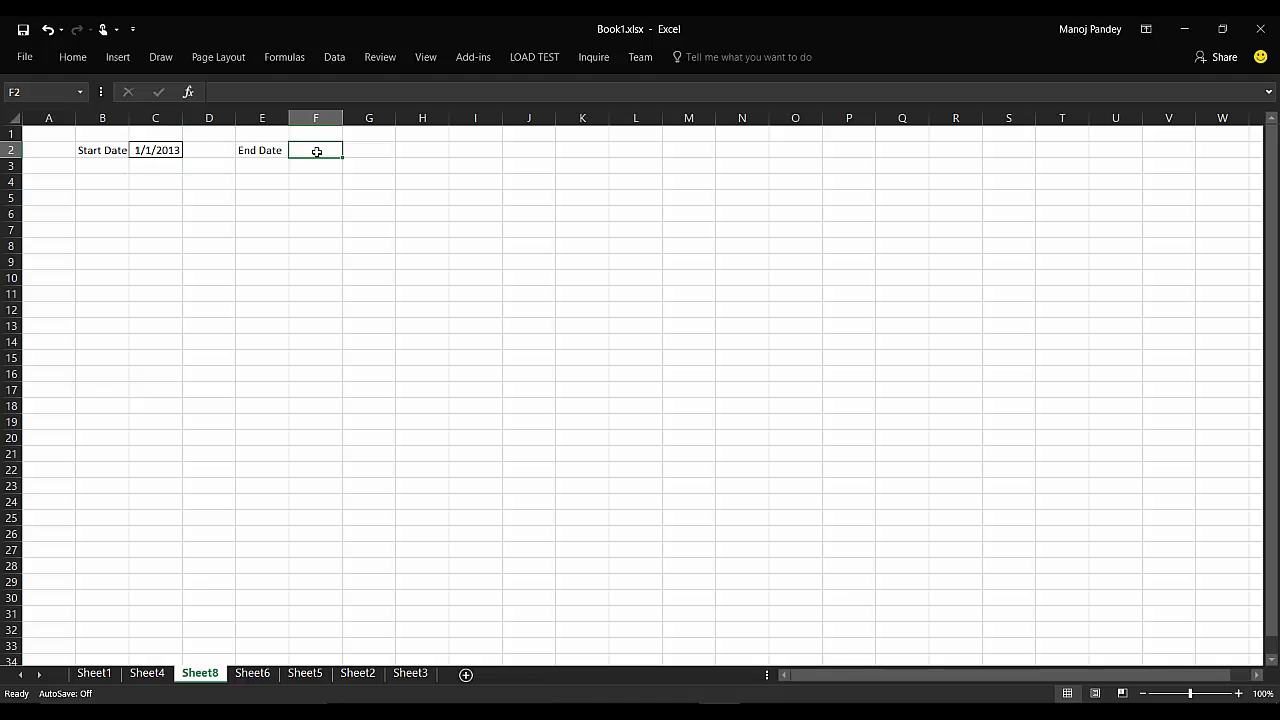
{"action": "type", "text": "2013-01-10"}
{"action": "key", "text": "Return"}
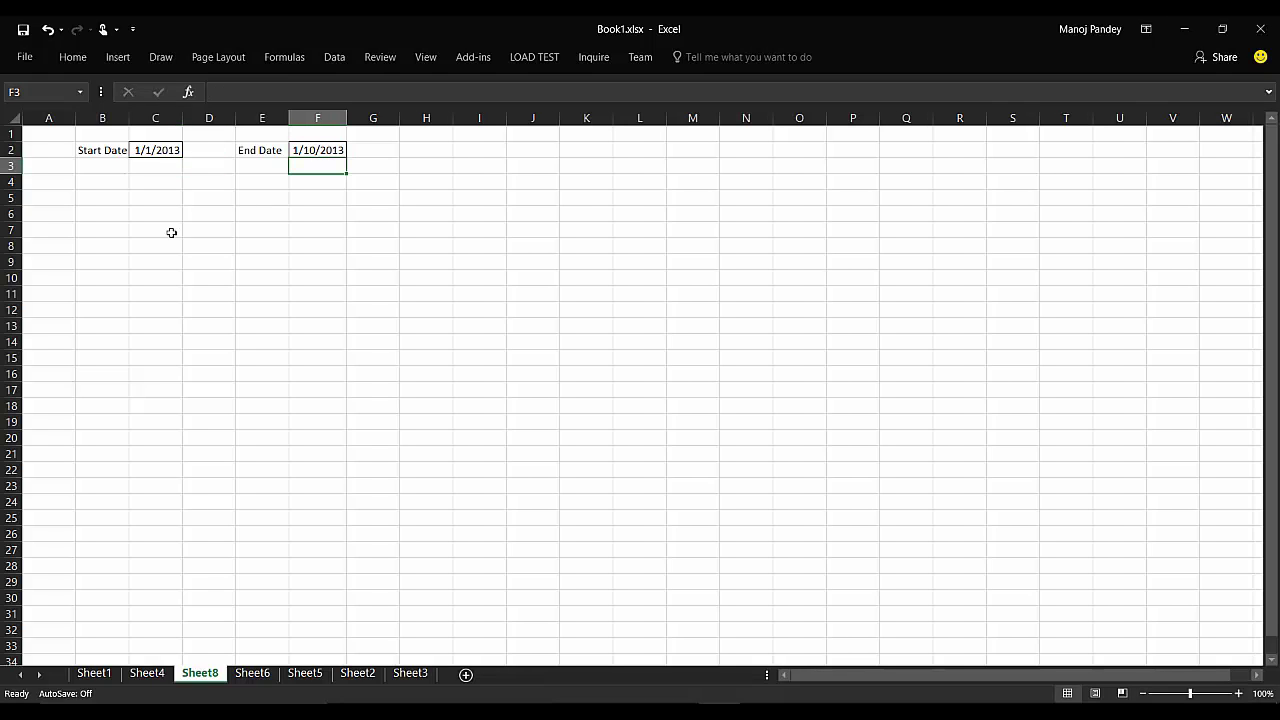
{"action": "left_click", "coordinate": [118, 184]}
With A4 selected, start a Microsoft Query import from the SQLServerLocal data source.
{"action": "left_click", "coordinate": [58, 184]}
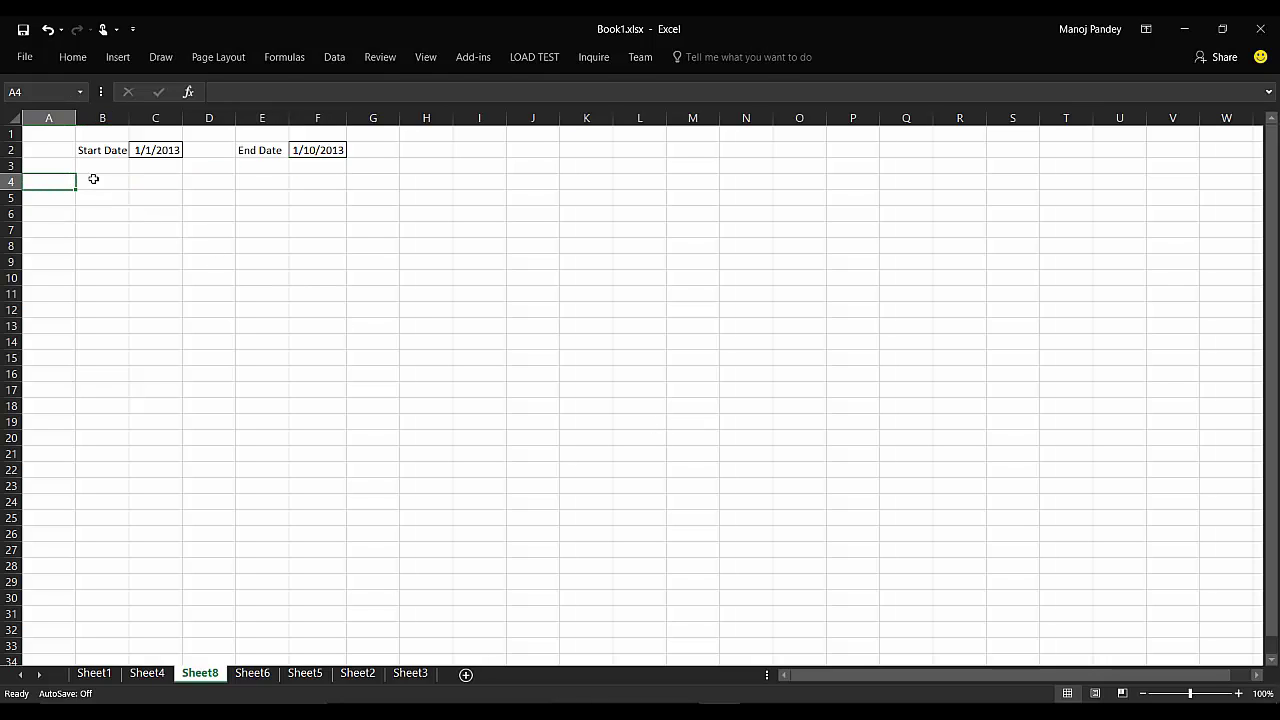
{"action": "left_click", "coordinate": [333, 57]}
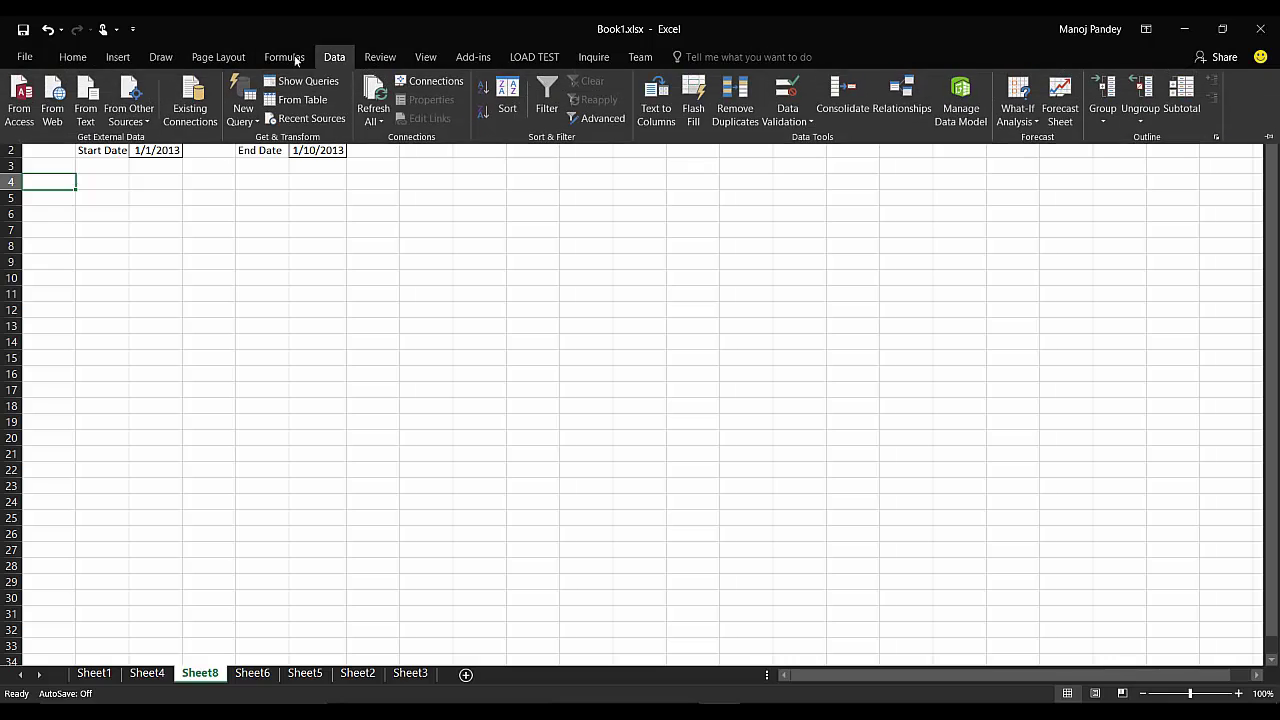
{"action": "left_click", "coordinate": [128, 108]}
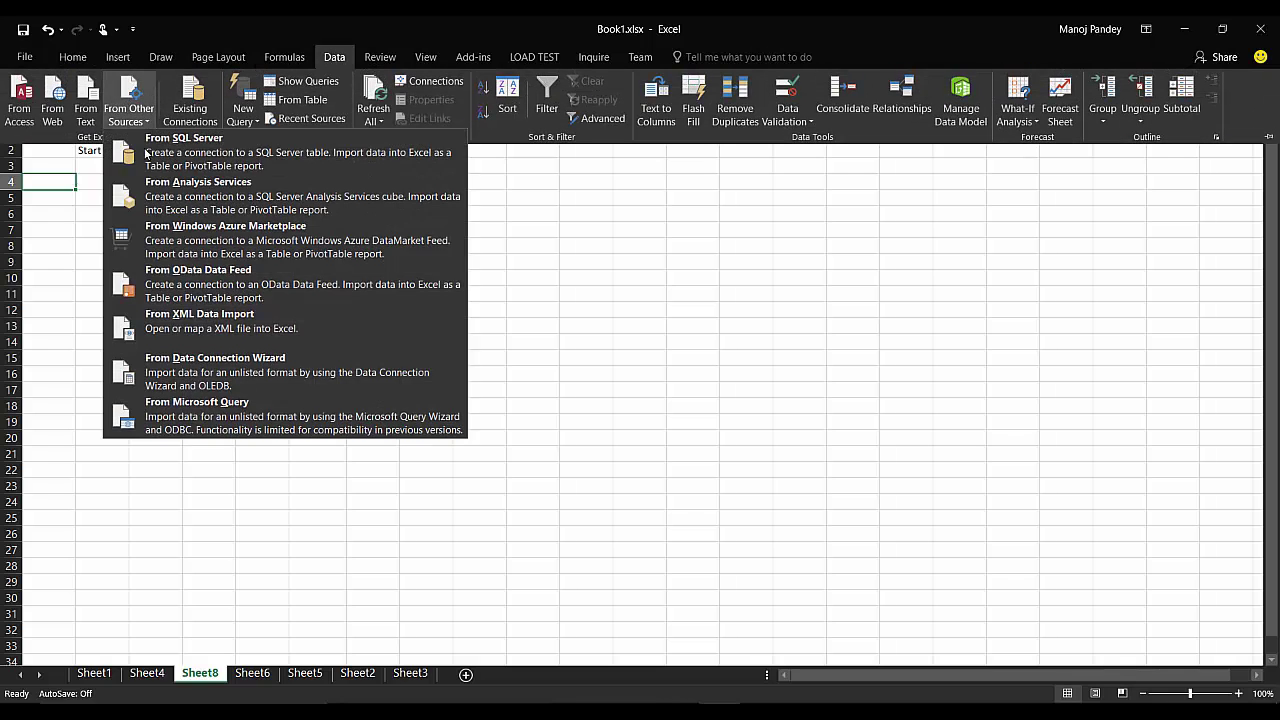
{"action": "left_click", "coordinate": [195, 415]}
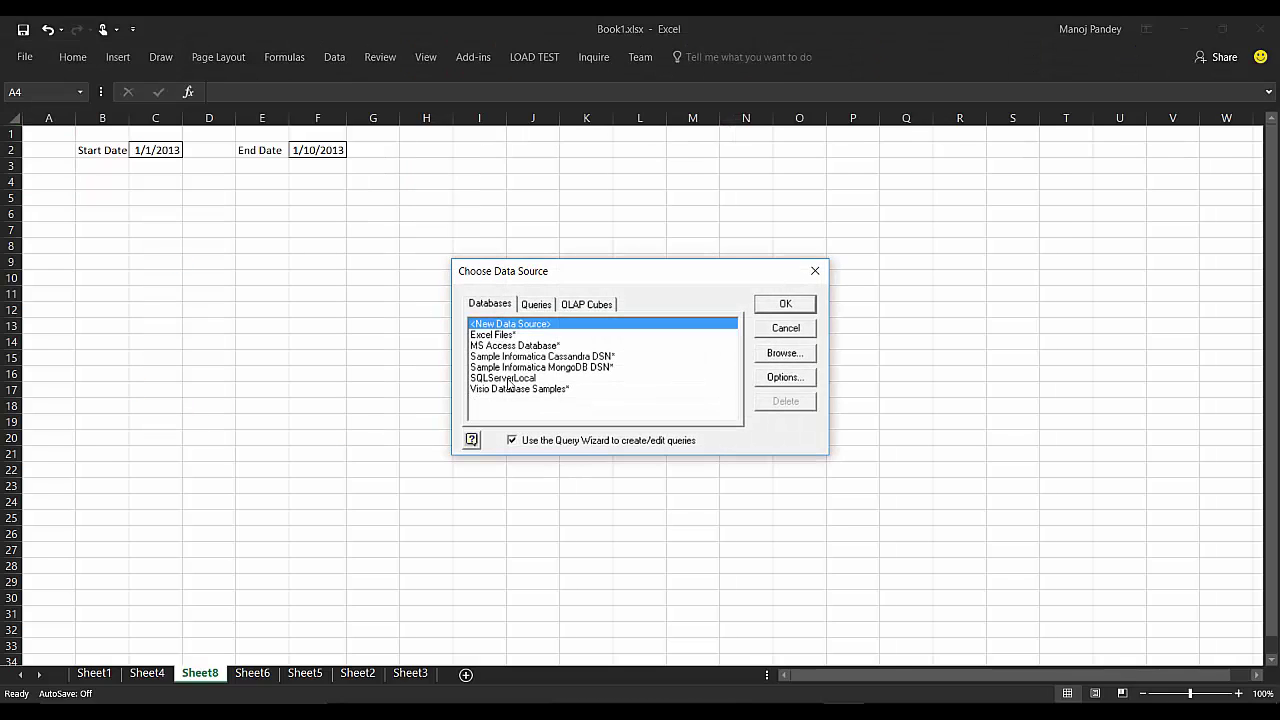
{"action": "left_click", "coordinate": [783, 304]}
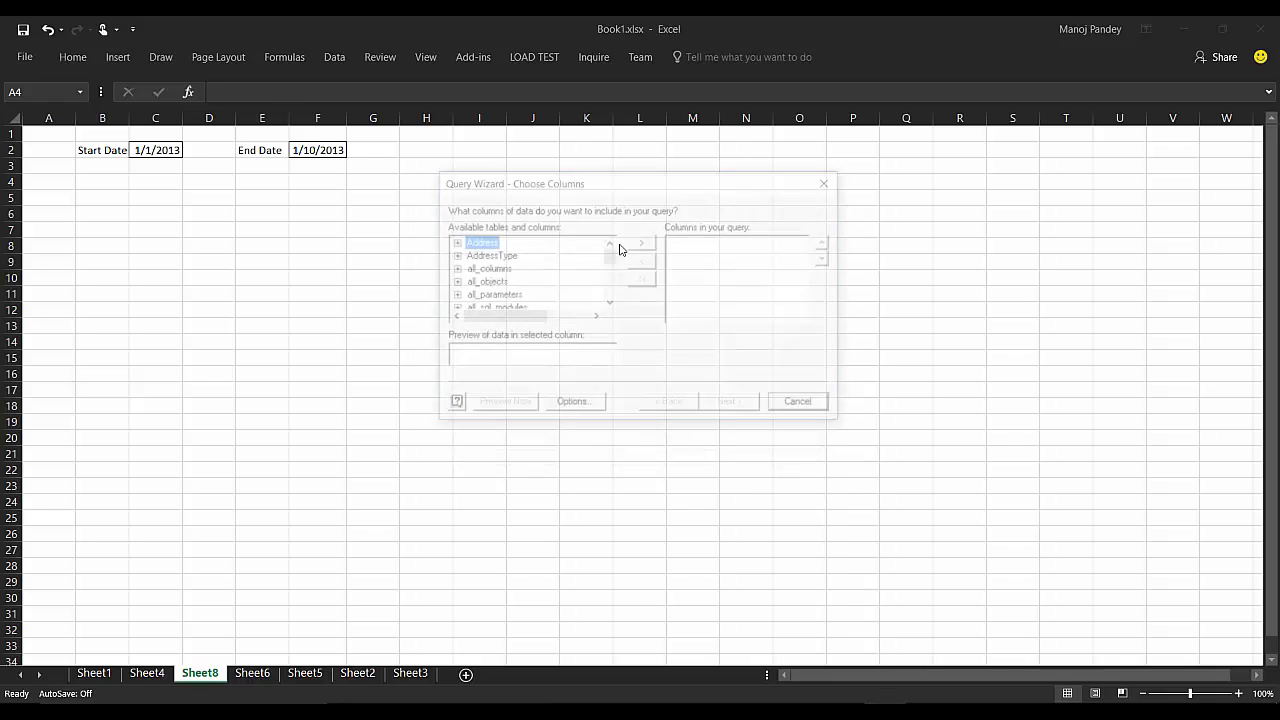
Add Person columns BusinessEntityID, FirstName, MiddleName, LastName and ModifiedDate to the query.
{"action": "type", "text": "person"}
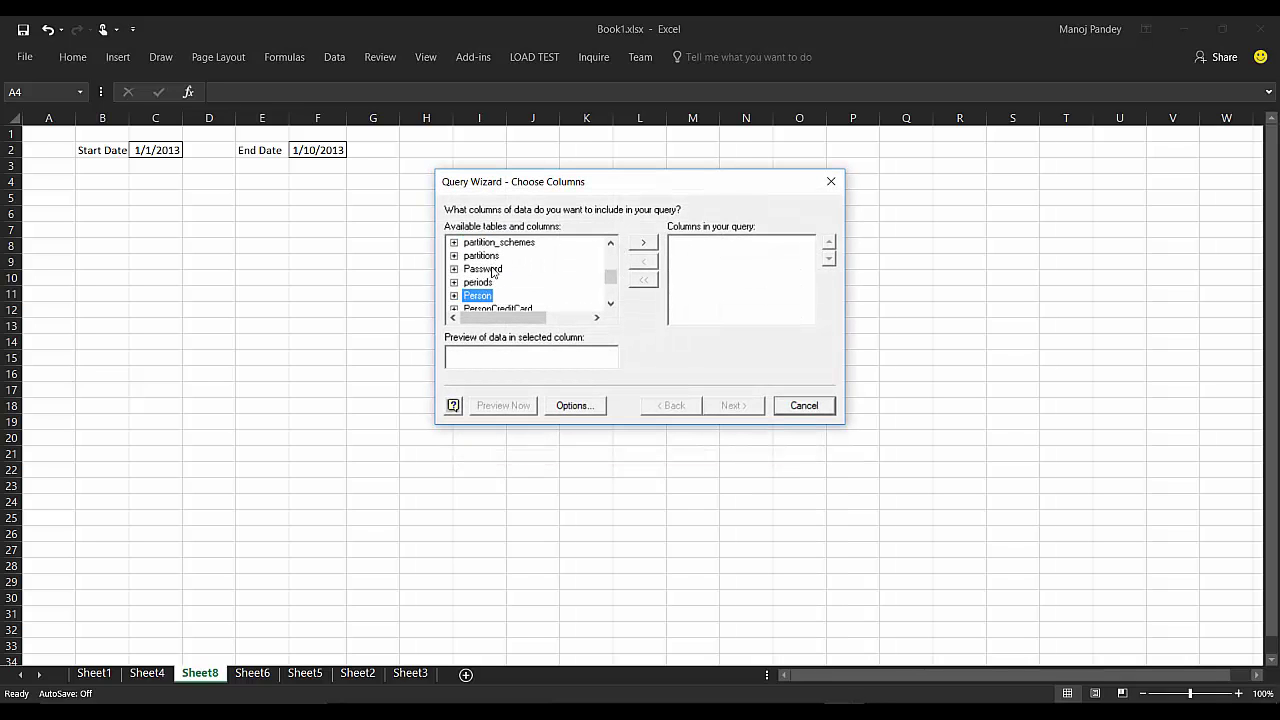
{"action": "left_click", "coordinate": [454, 296]}
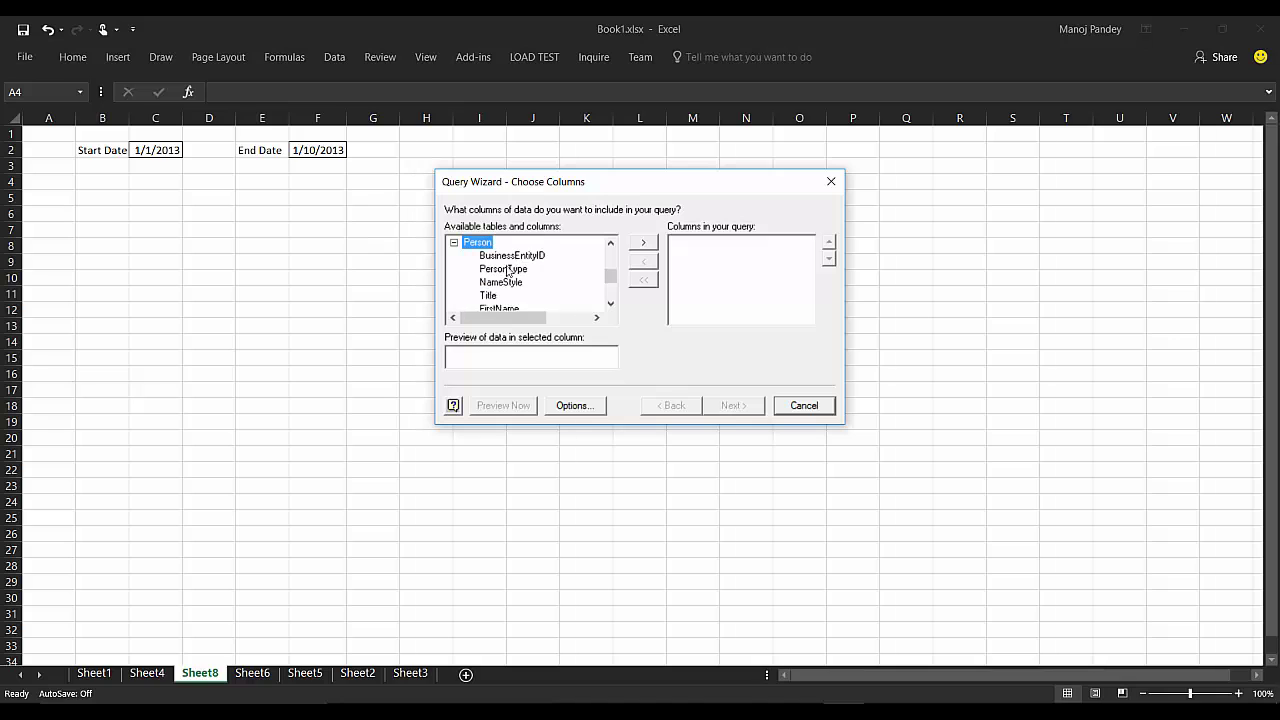
{"action": "left_click", "coordinate": [540, 256]}
{"action": "left_click", "coordinate": [645, 243]}
{"action": "left_click", "coordinate": [500, 295]}
{"action": "left_click", "coordinate": [645, 243]}
{"action": "left_click", "coordinate": [645, 243]}
{"action": "left_click", "coordinate": [645, 243]}
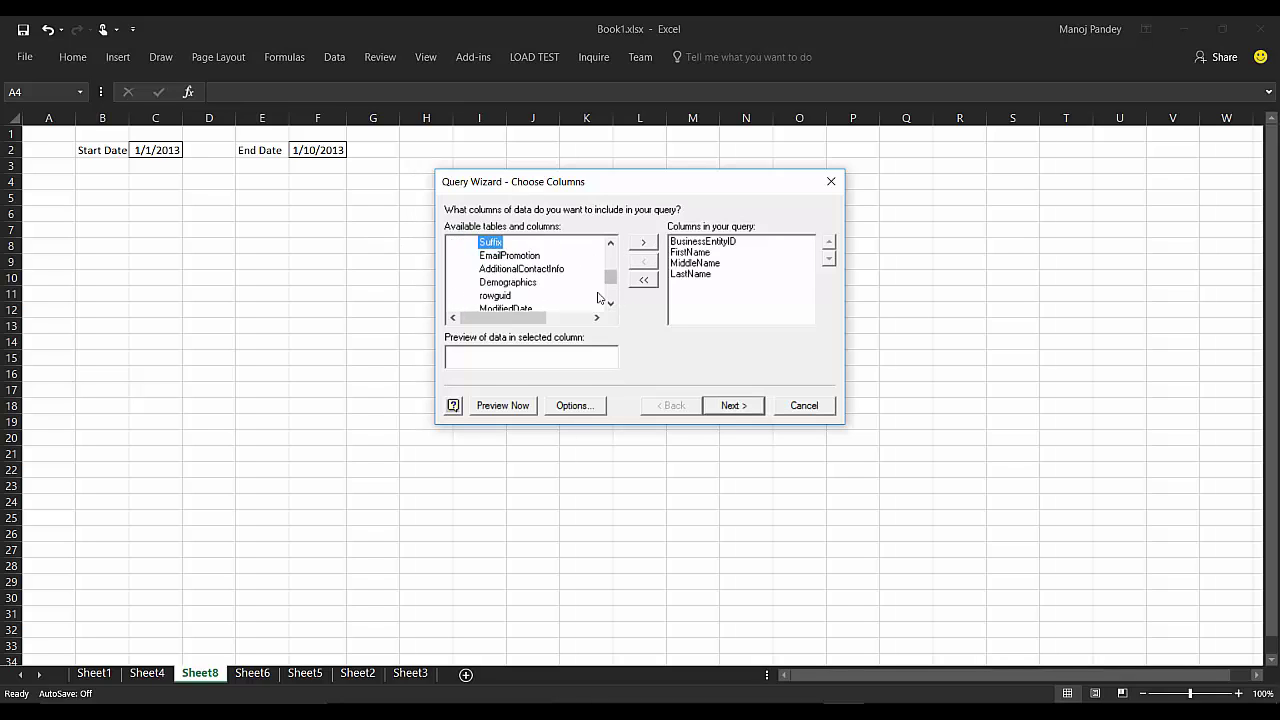
{"action": "scroll", "coordinate": [540, 290], "scroll_direction": "down", "scroll_amount": 2}
{"action": "left_click", "coordinate": [533, 307]}
{"action": "left_click", "coordinate": [645, 243]}
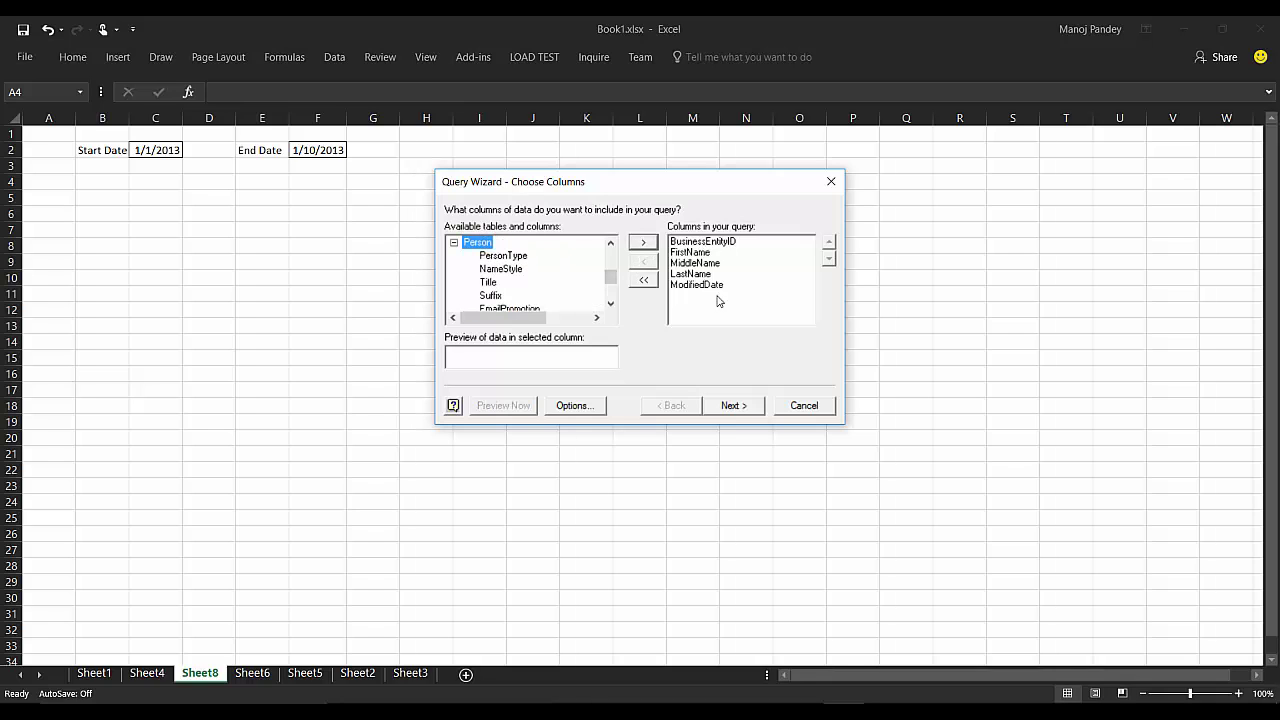
Skip filtering and sorting, and finish the wizard choosing View data in Microsoft Query.
{"action": "left_click", "coordinate": [739, 409]}
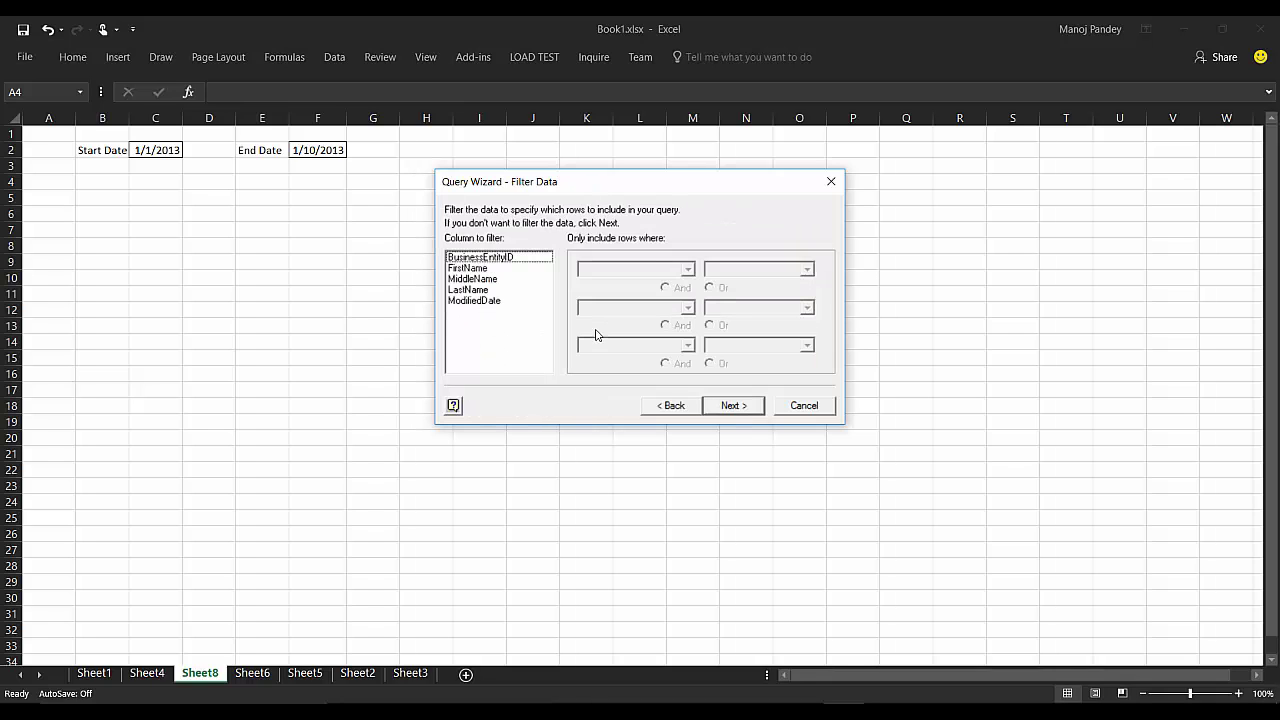
{"action": "left_click", "coordinate": [745, 411]}
{"action": "left_click", "coordinate": [745, 411]}
{"action": "left_click", "coordinate": [556, 262]}
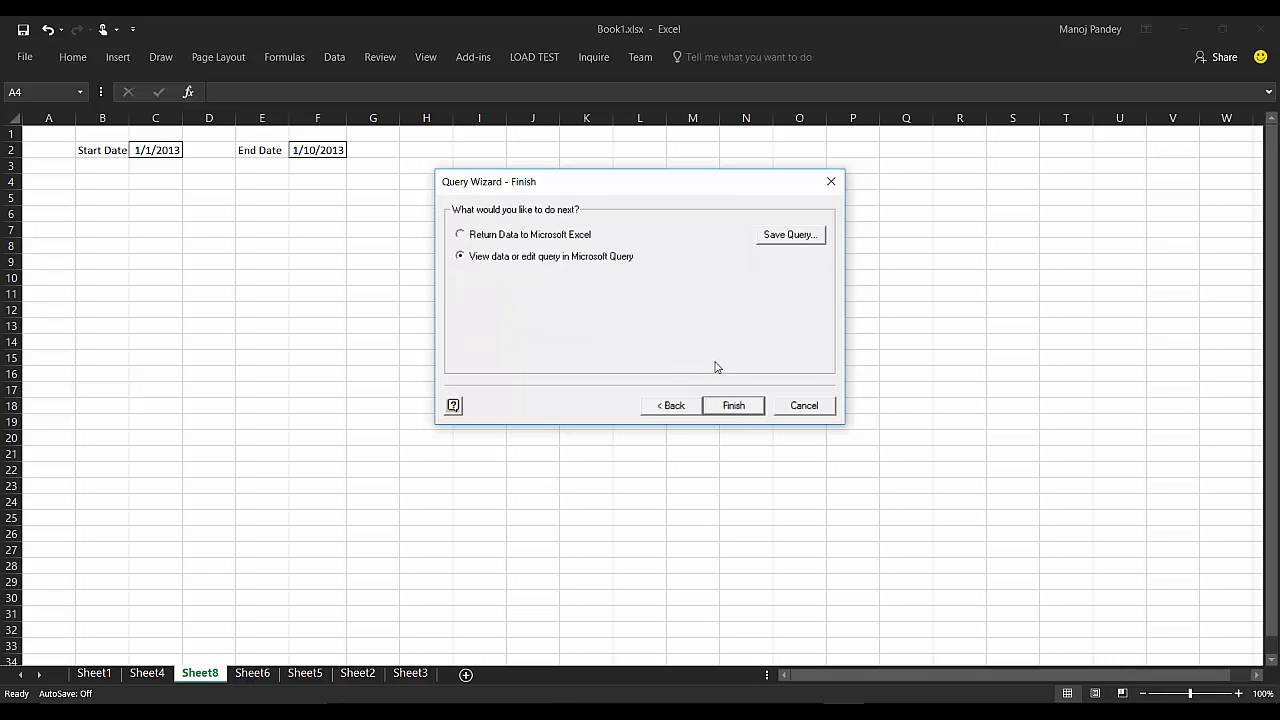
{"action": "left_click", "coordinate": [734, 406]}
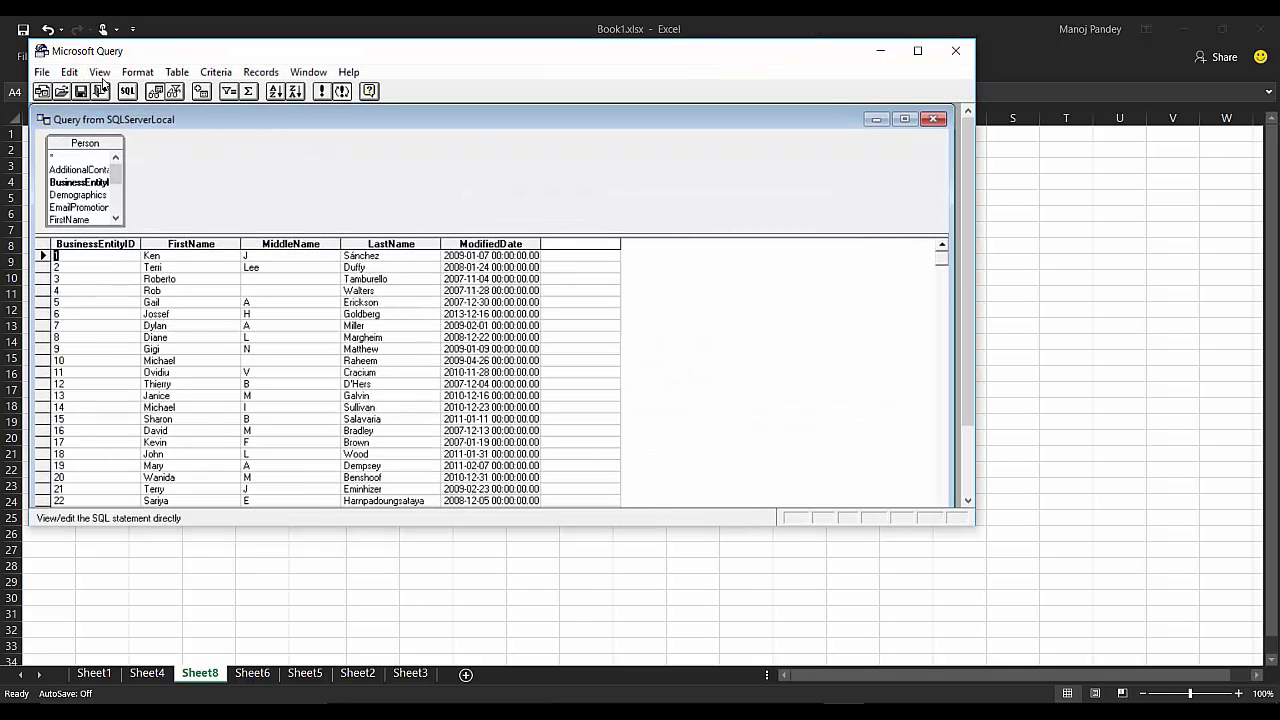
Append WHERE Person.ModifiedDate BETWEEN ? AND ? to the query's SQL and run it.
{"action": "left_click", "coordinate": [127, 91]}
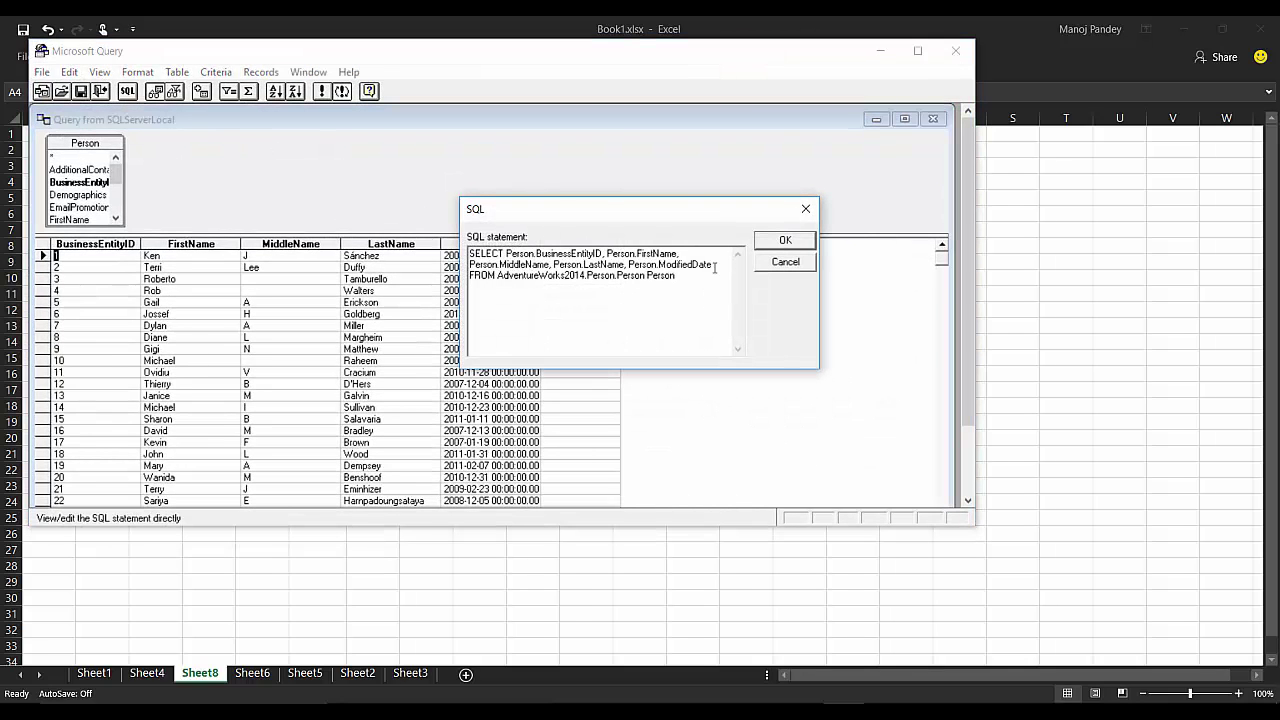
{"action": "left_click_drag", "start_coordinate": [716, 266], "coordinate": [628, 265]}
{"action": "key", "text": "ctrl+c"}
{"action": "left_click", "coordinate": [712, 318]}
{"action": "key", "text": "ctrl+v"}
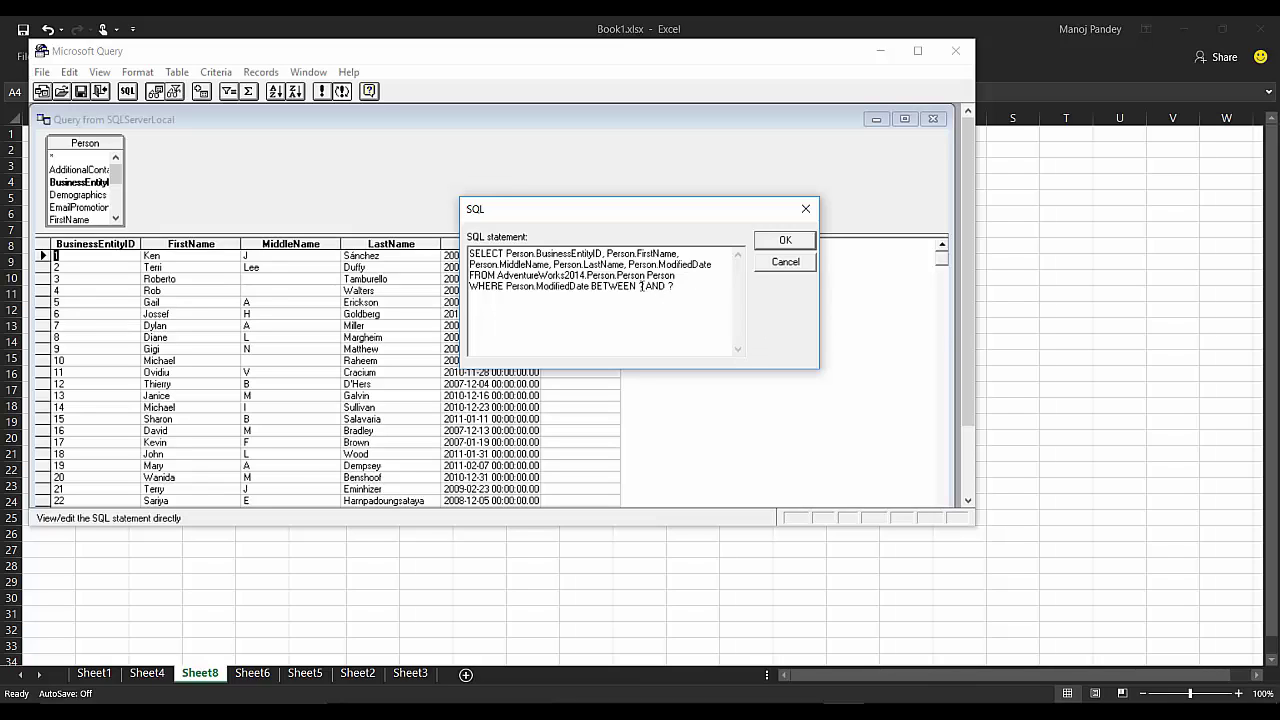
{"action": "left_click", "coordinate": [785, 240]}
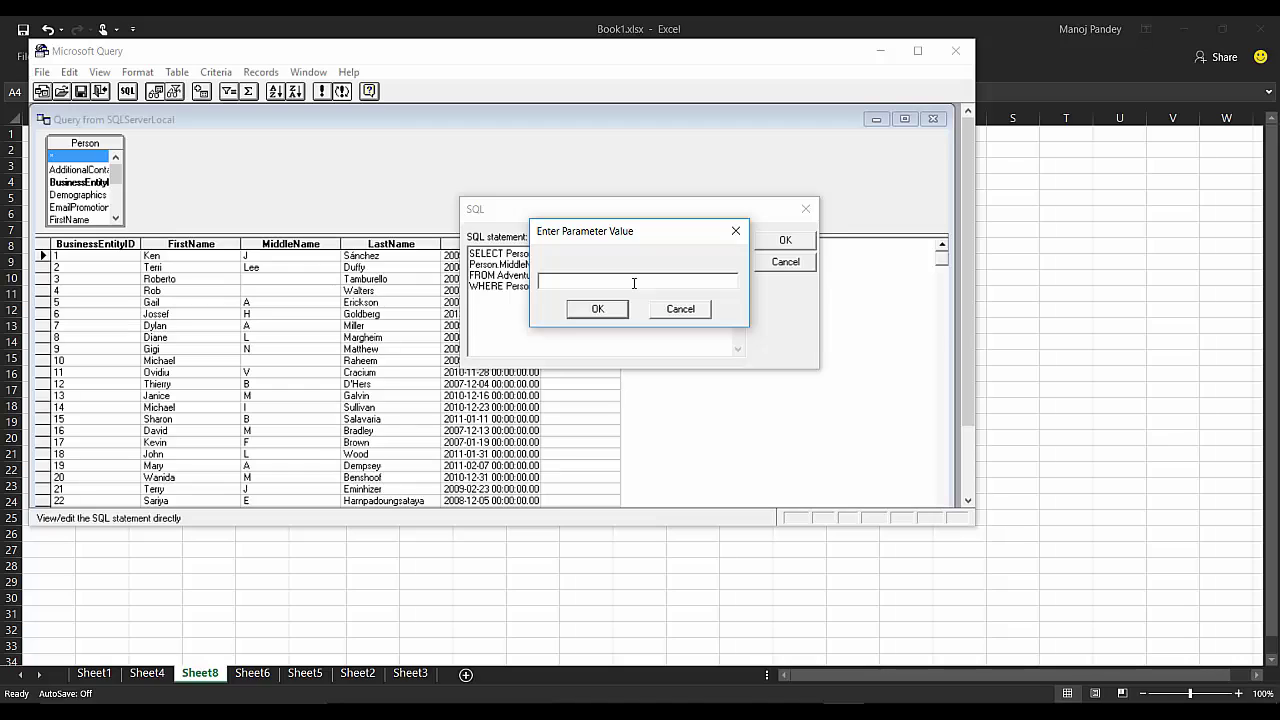
Enter 2013-01-01 and 2013-01-10 as the two date parameter values.
{"action": "type", "text": "2013-01-01"}
{"action": "key", "text": "Return"}
{"action": "type", "text": "2013"}
{"action": "left_click", "coordinate": [612, 309]}
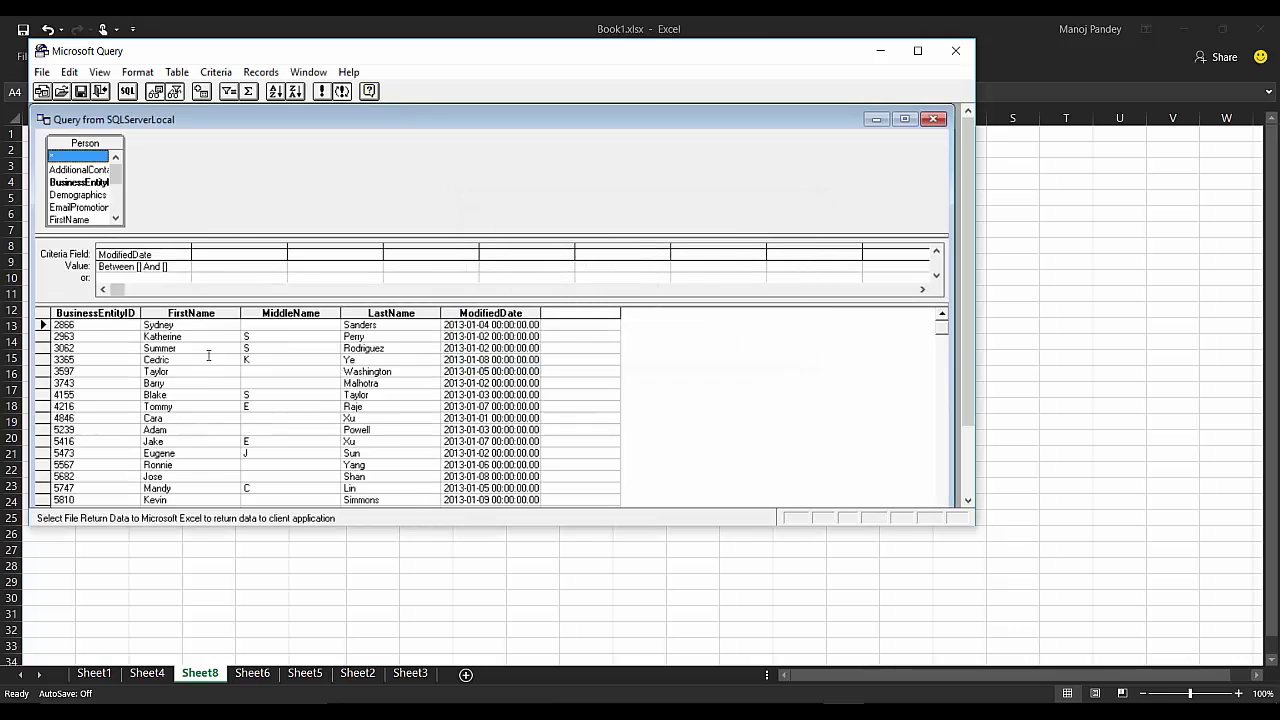
{"action": "left_click", "coordinate": [42, 72]}
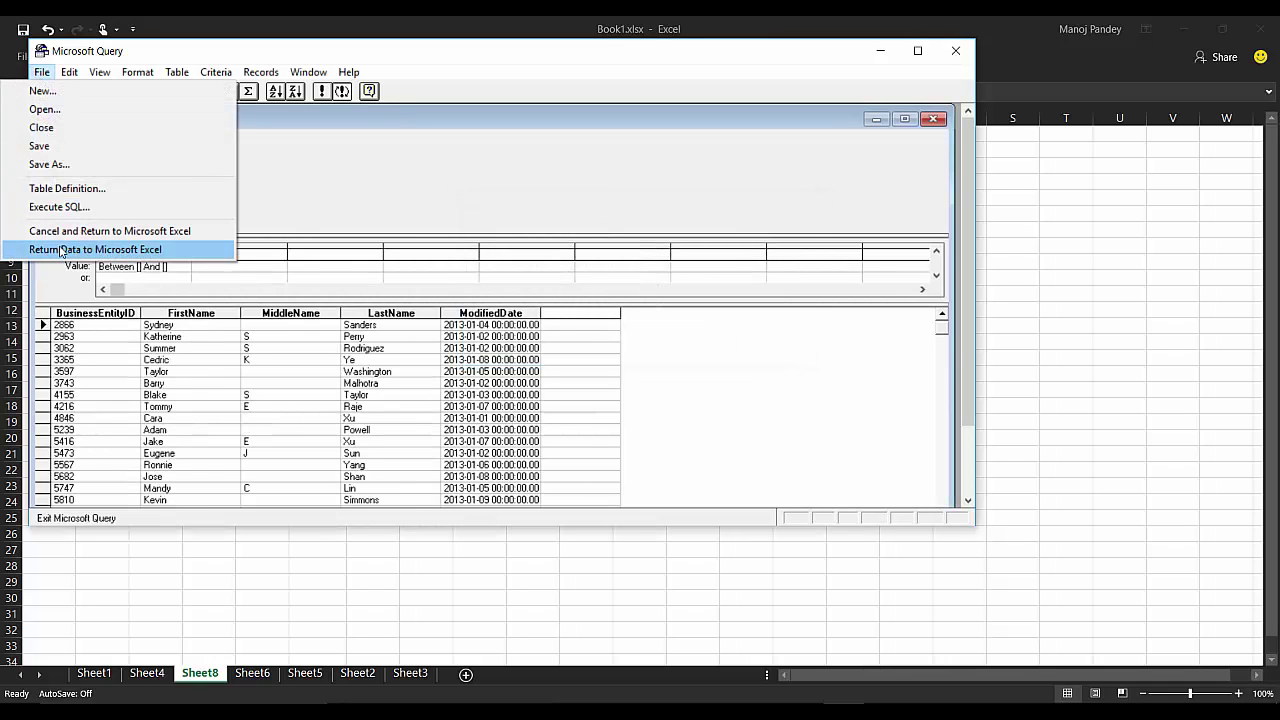
Return the query data to Excel and open the connection's parameter settings.
{"action": "left_click", "coordinate": [155, 255]}
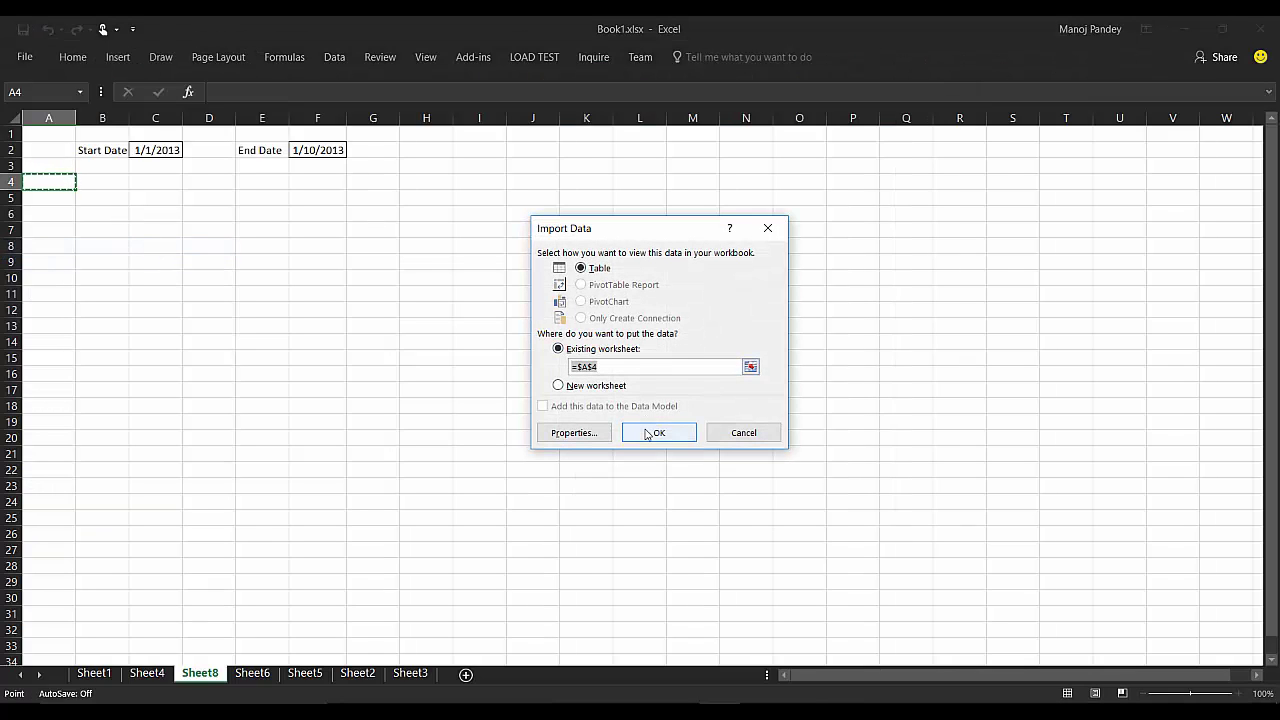
{"action": "left_click", "coordinate": [592, 433]}
{"action": "left_click", "coordinate": [557, 214]}
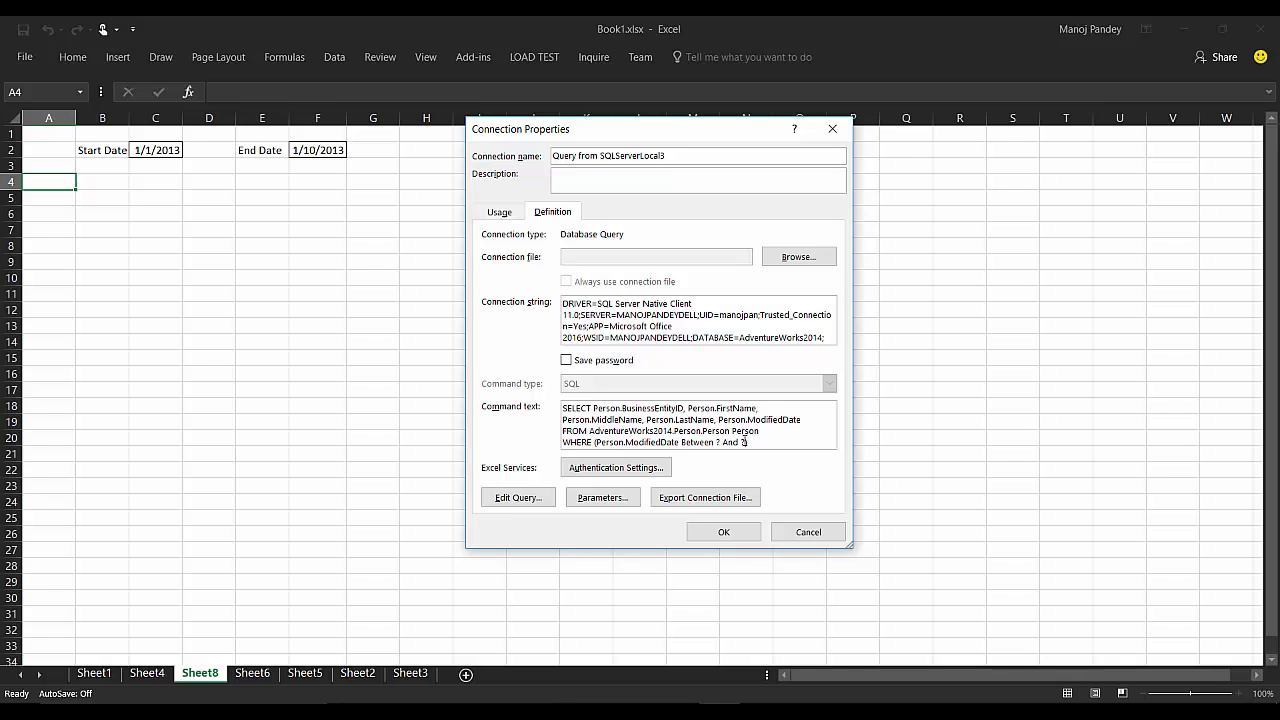
{"action": "left_click", "coordinate": [602, 498]}
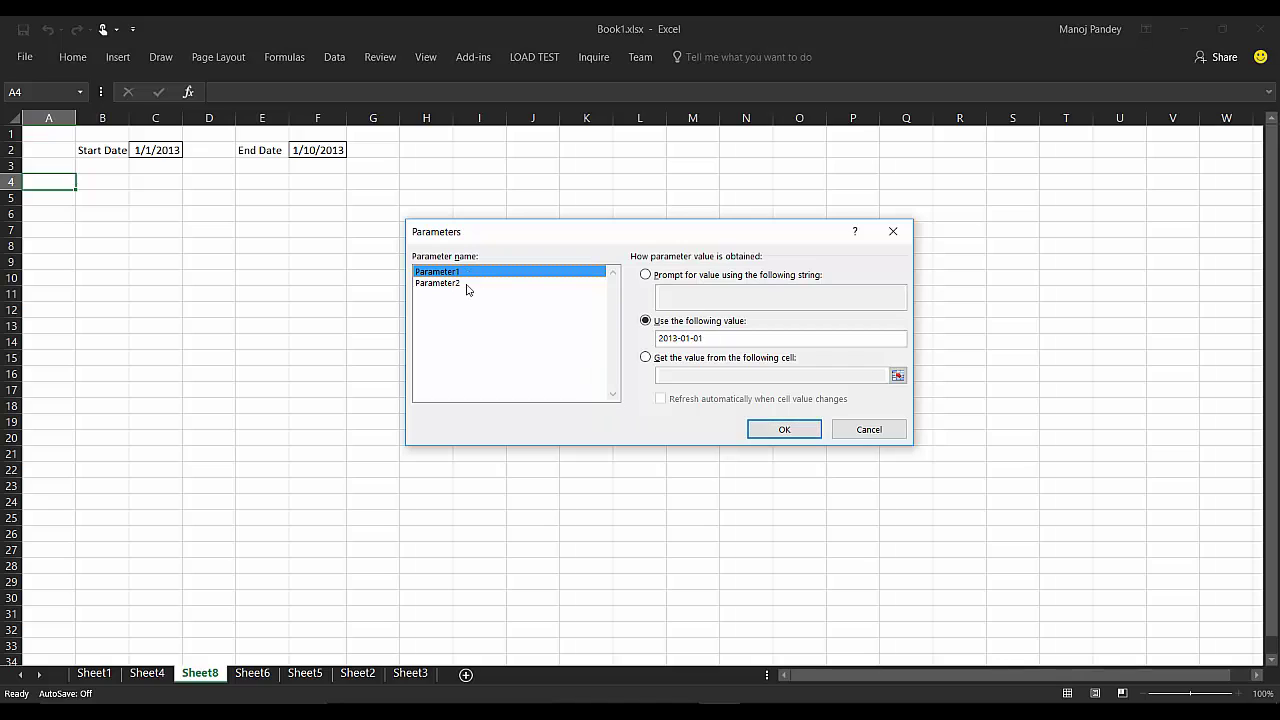
Link Parameter1 to =Sheet8!$C$2 and Parameter2 to =Sheet8!$F$2.
{"action": "left_click", "coordinate": [466, 284]}
{"action": "left_click", "coordinate": [470, 272]}
{"action": "left_click", "coordinate": [714, 343]}
{"action": "left_click", "coordinate": [698, 338]}
{"action": "left_click", "coordinate": [656, 360]}
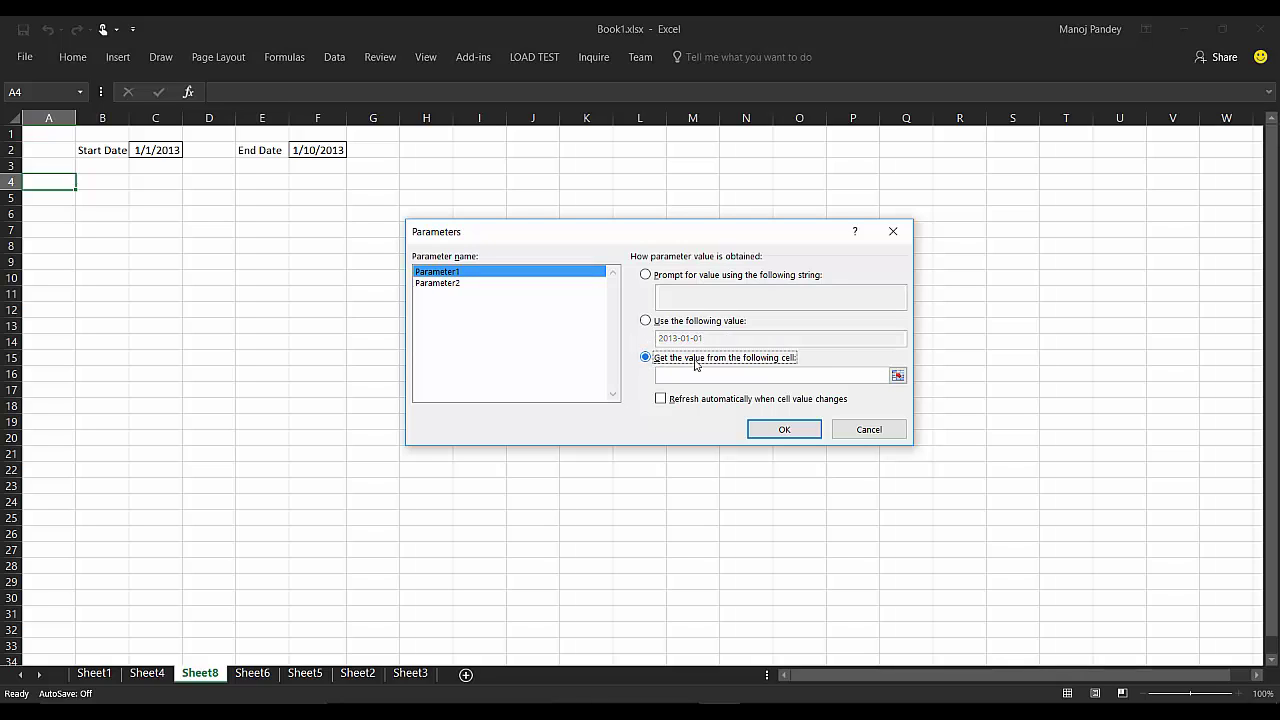
{"action": "left_click", "coordinate": [687, 375]}
{"action": "left_click", "coordinate": [166, 152]}
{"action": "left_click", "coordinate": [437, 283]}
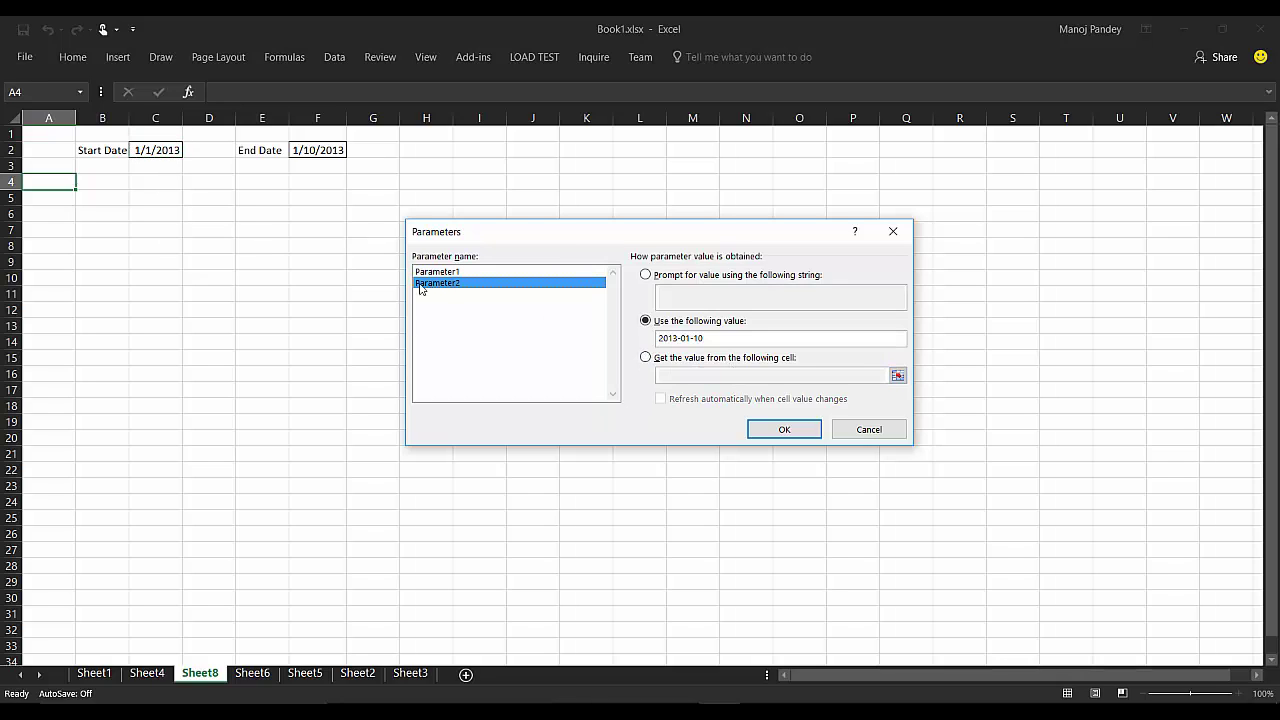
{"action": "left_click", "coordinate": [669, 364]}
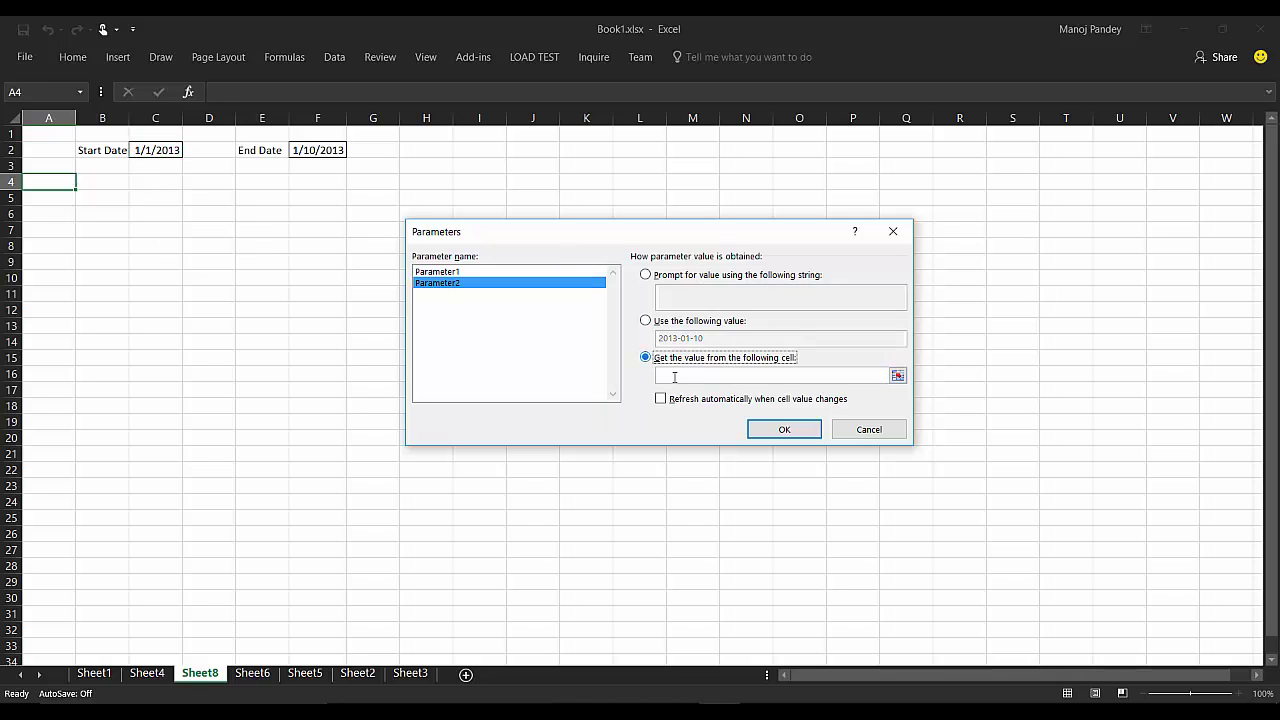
{"action": "left_click", "coordinate": [318, 150]}
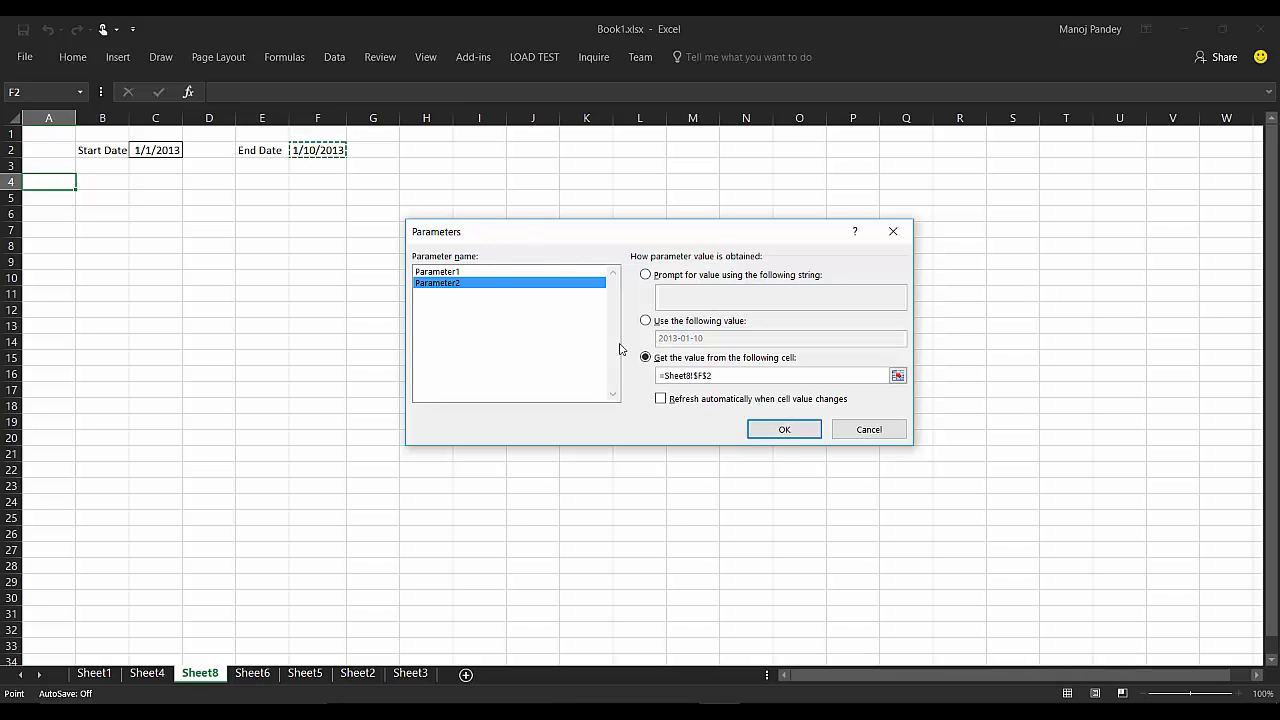
Recheck both parameter cell links, confirm the dialogs, and set A4 as the results destination.
{"action": "left_click", "coordinate": [463, 272]}
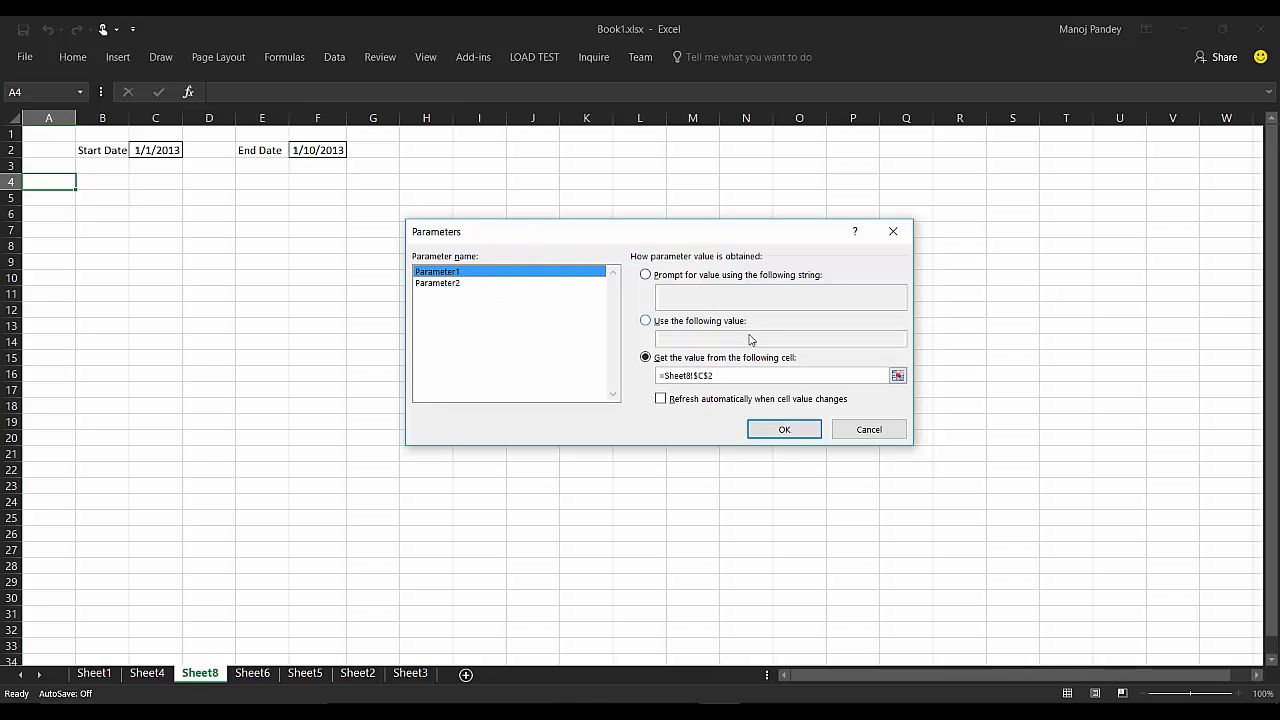
{"action": "left_click", "coordinate": [897, 375]}
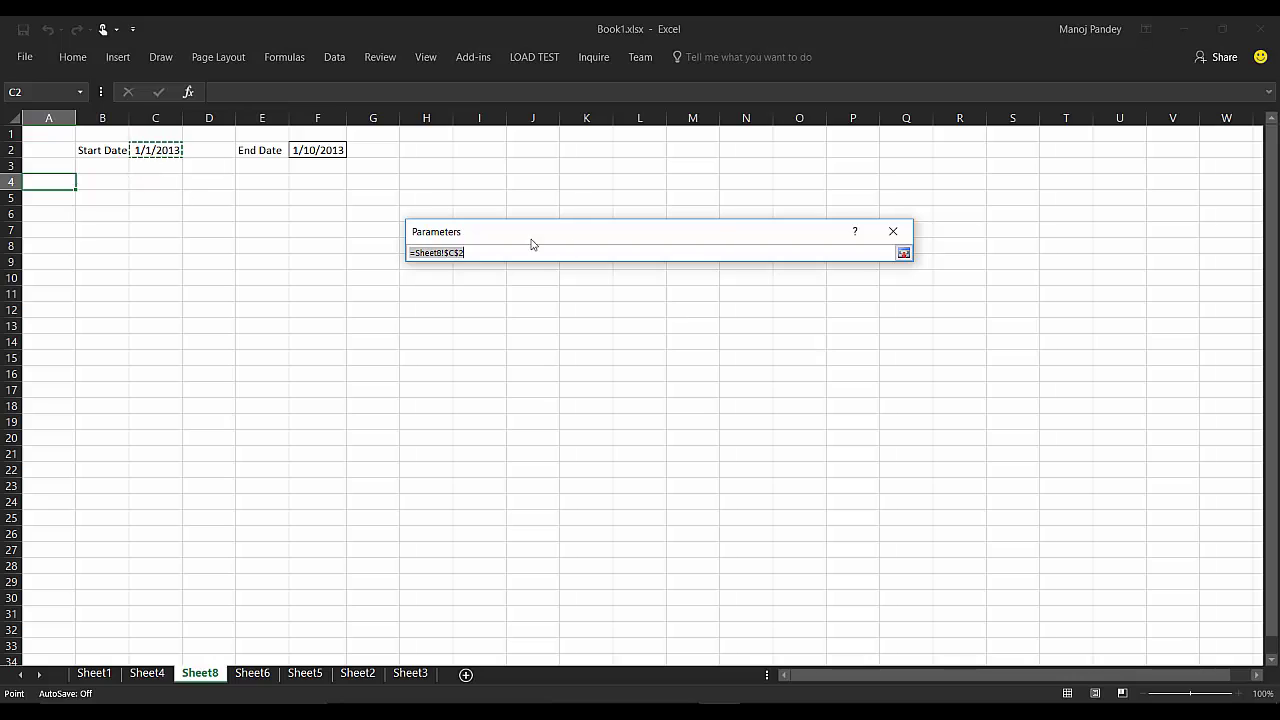
{"action": "left_click", "coordinate": [903, 252]}
{"action": "left_click", "coordinate": [465, 283]}
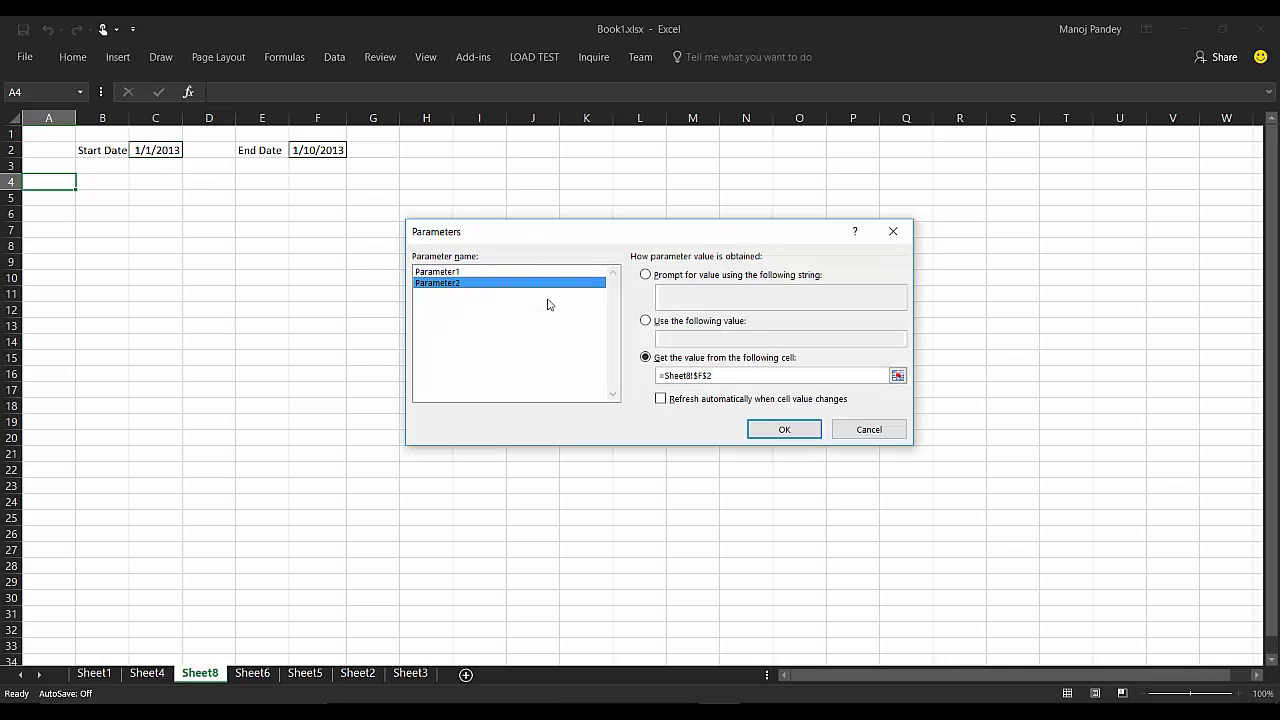
{"action": "left_click", "coordinate": [897, 375]}
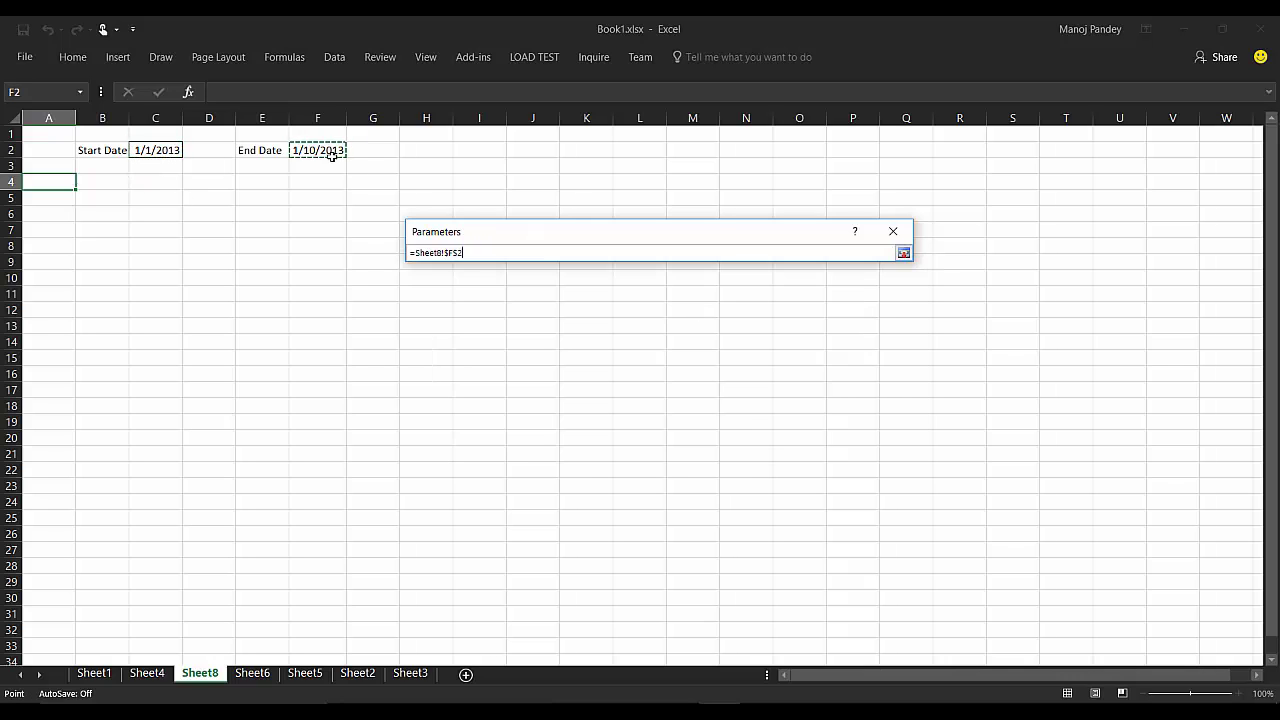
{"action": "left_click", "coordinate": [903, 252]}
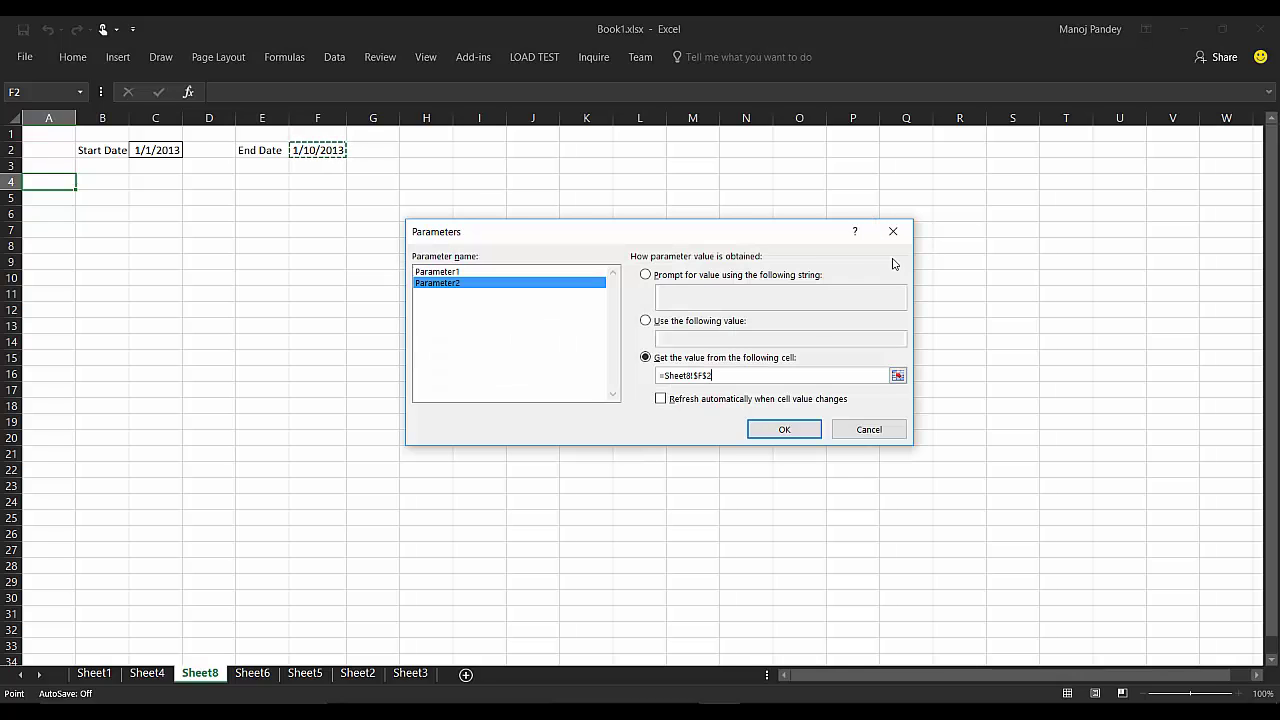
{"action": "left_click", "coordinate": [786, 432]}
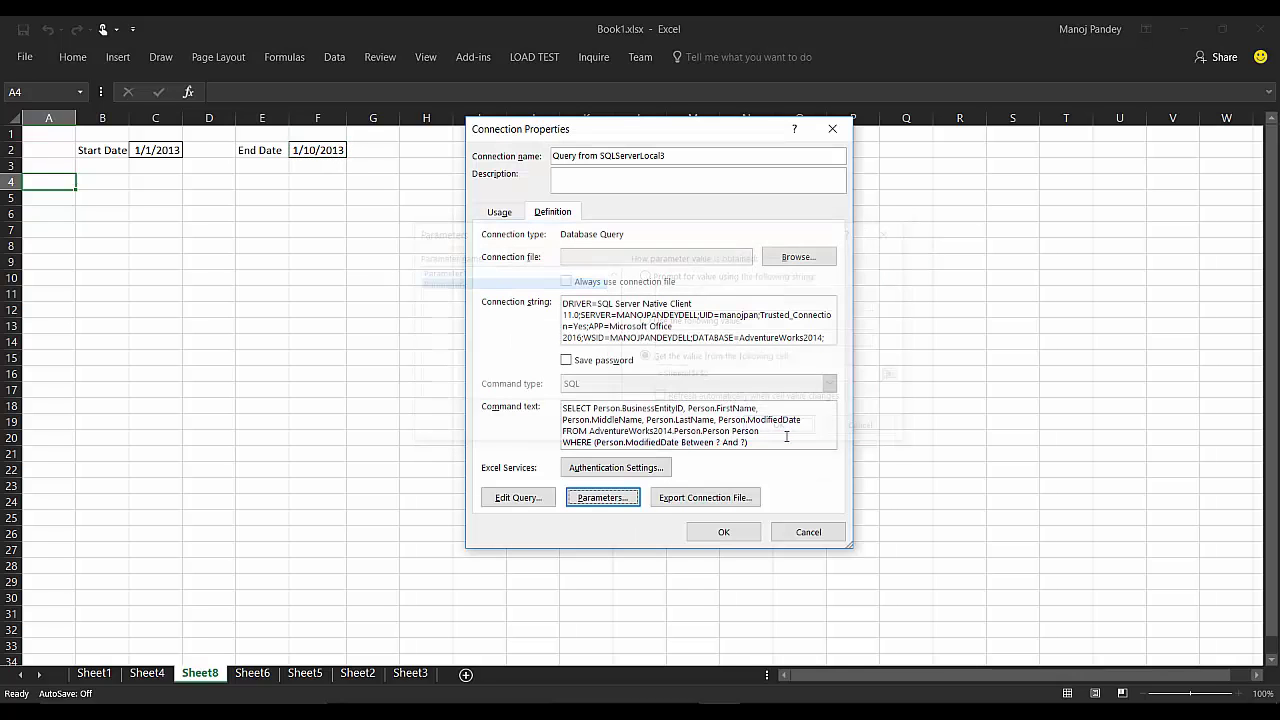
{"action": "left_click", "coordinate": [722, 532]}
{"action": "left_click", "coordinate": [46, 185]}
Load the Person results and freeze panes at A5 to pin the header rows.
{"action": "left_click", "coordinate": [680, 430]}
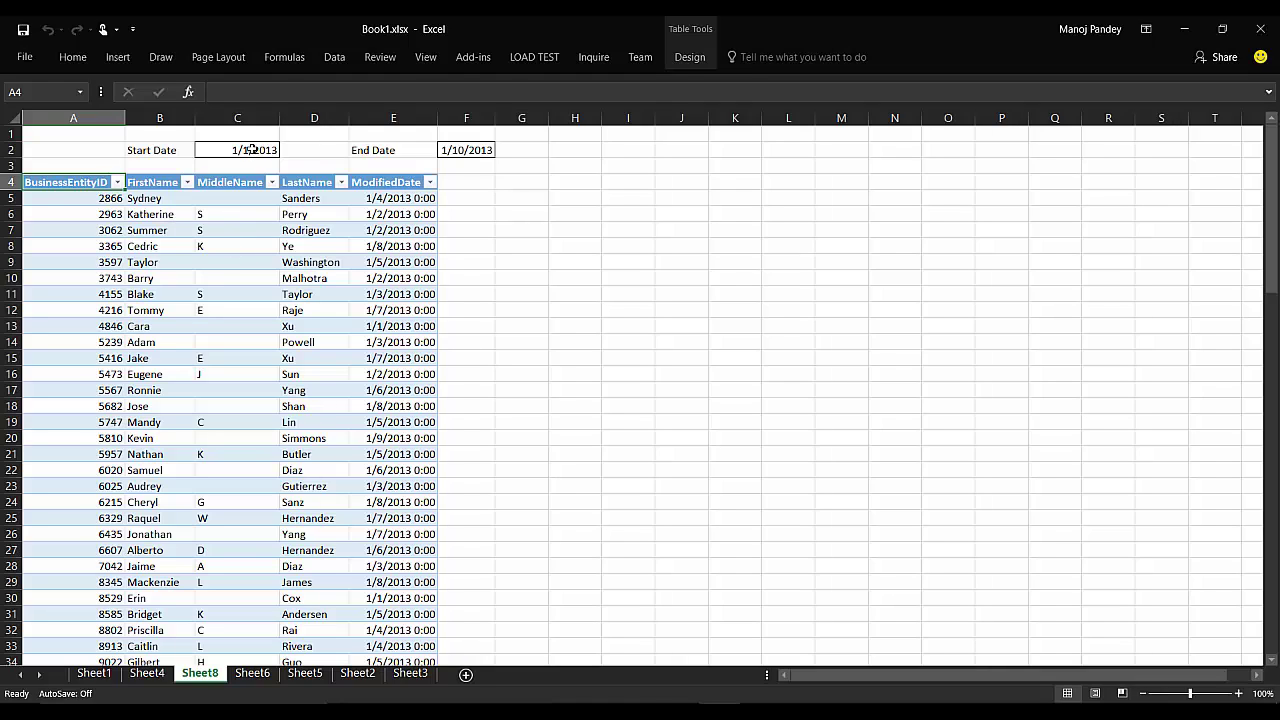
{"action": "left_click", "coordinate": [94, 200]}
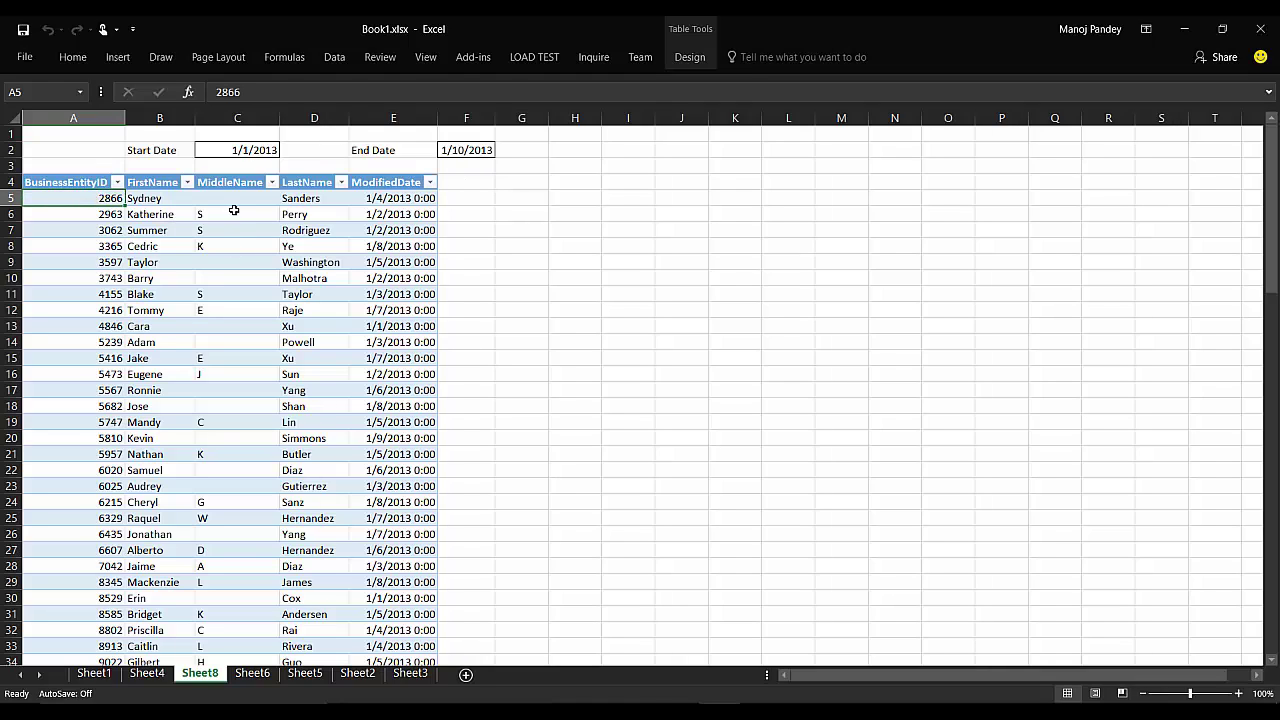
{"action": "left_click", "coordinate": [425, 57]}
{"action": "left_click", "coordinate": [520, 100]}
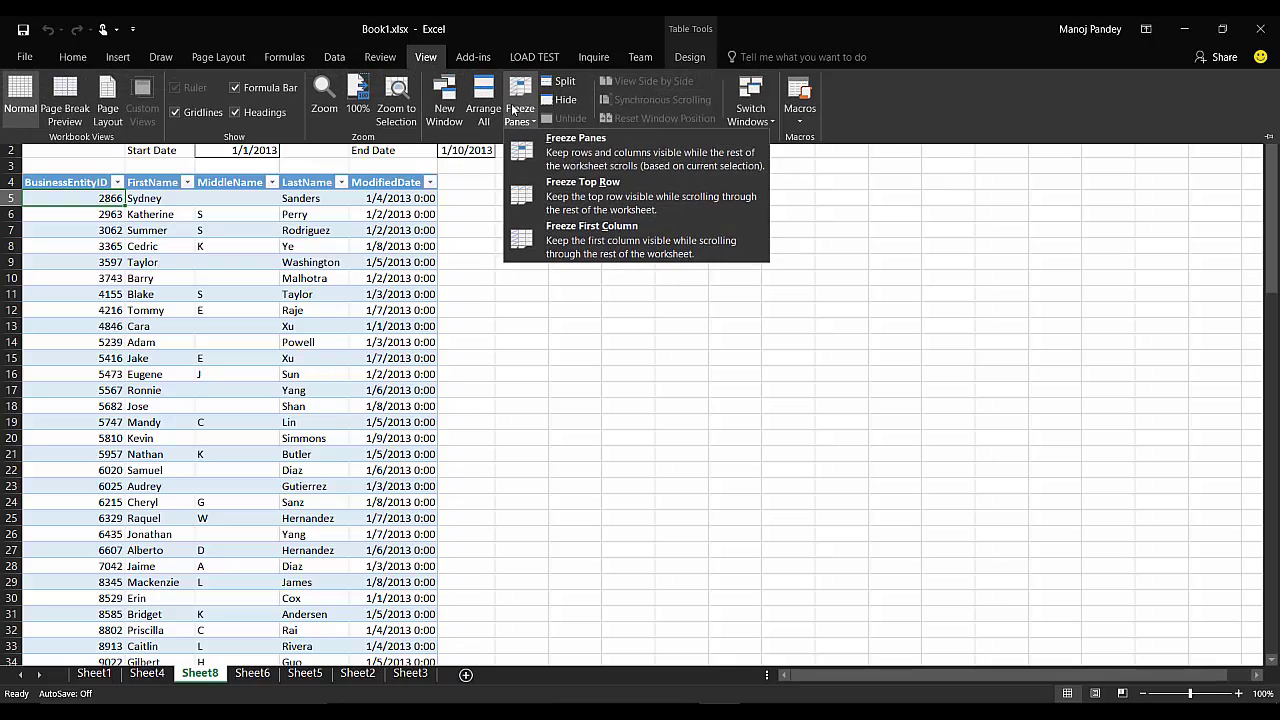
{"action": "left_click", "coordinate": [573, 155]}
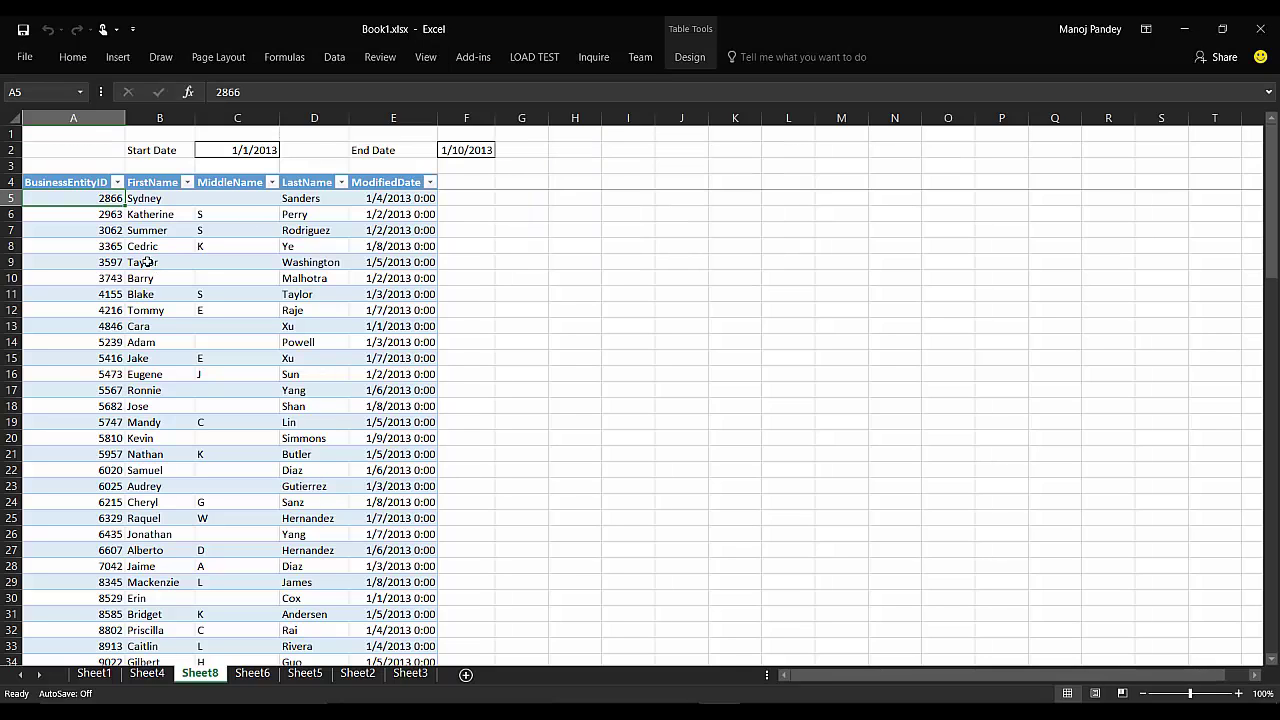
Scroll through the table to confirm its 99 records end at row 103.
{"action": "scroll", "coordinate": [166, 203], "scroll_direction": "down", "scroll_amount": 7}
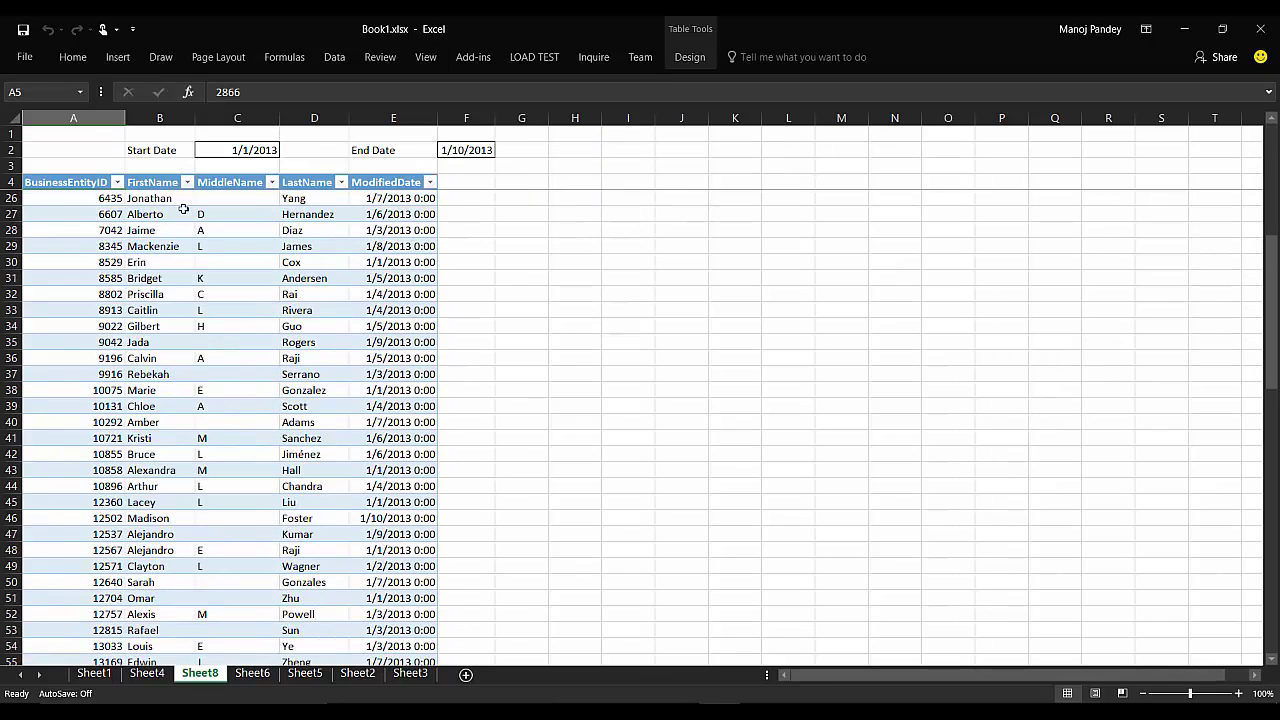
{"action": "scroll", "coordinate": [312, 294], "scroll_direction": "down", "scroll_amount": 20}
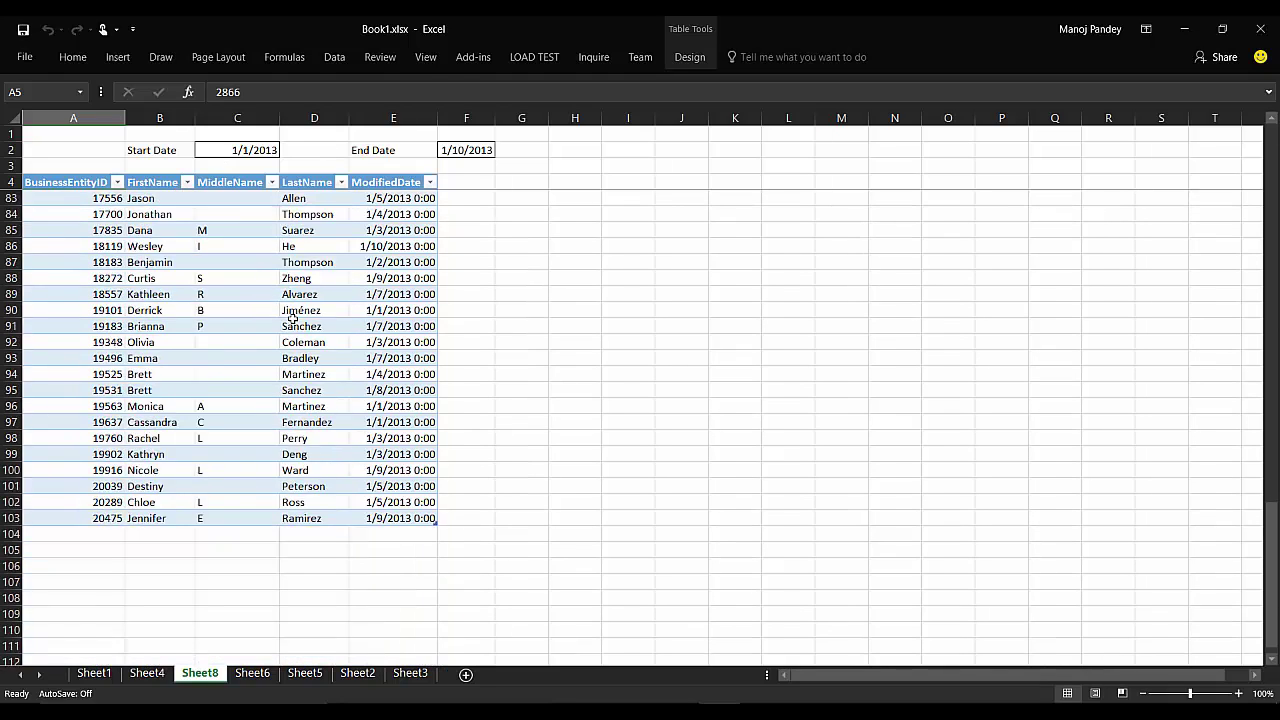
{"action": "left_click", "coordinate": [66, 374]}
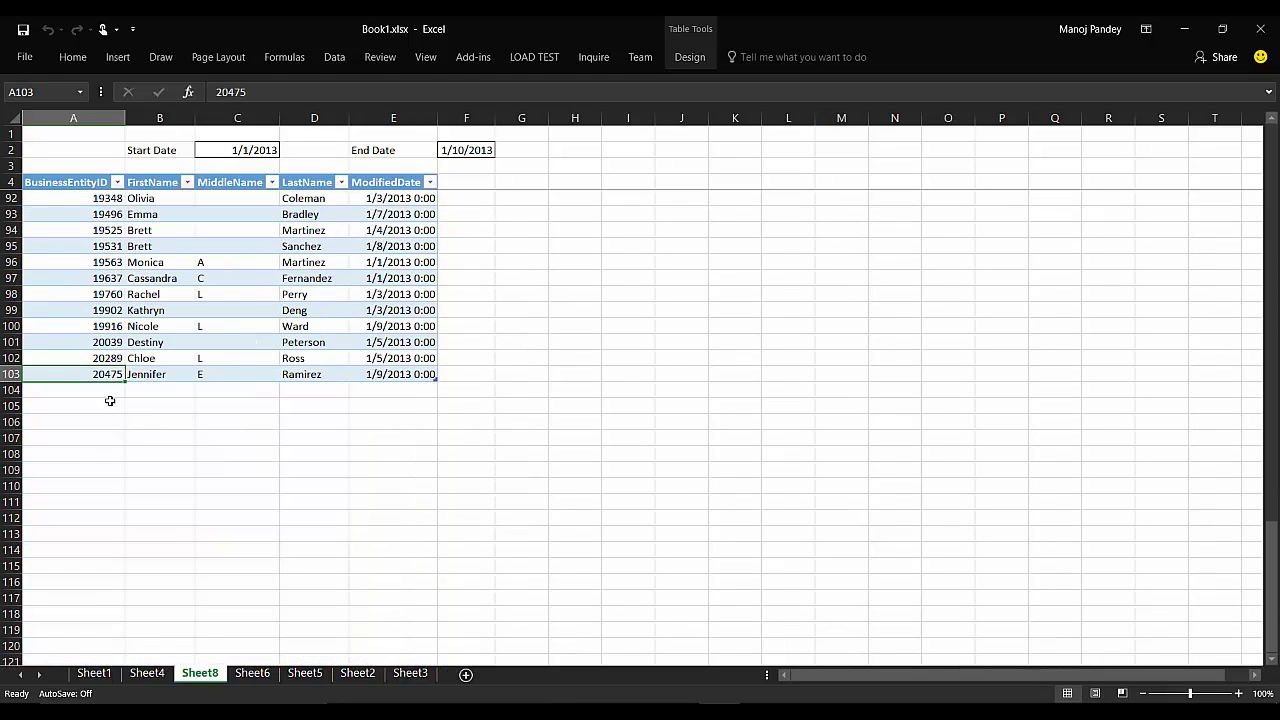
{"action": "left_click", "coordinate": [45, 119]}
{"action": "left_click_drag", "start_coordinate": [57, 139], "coordinate": [61, 166]}
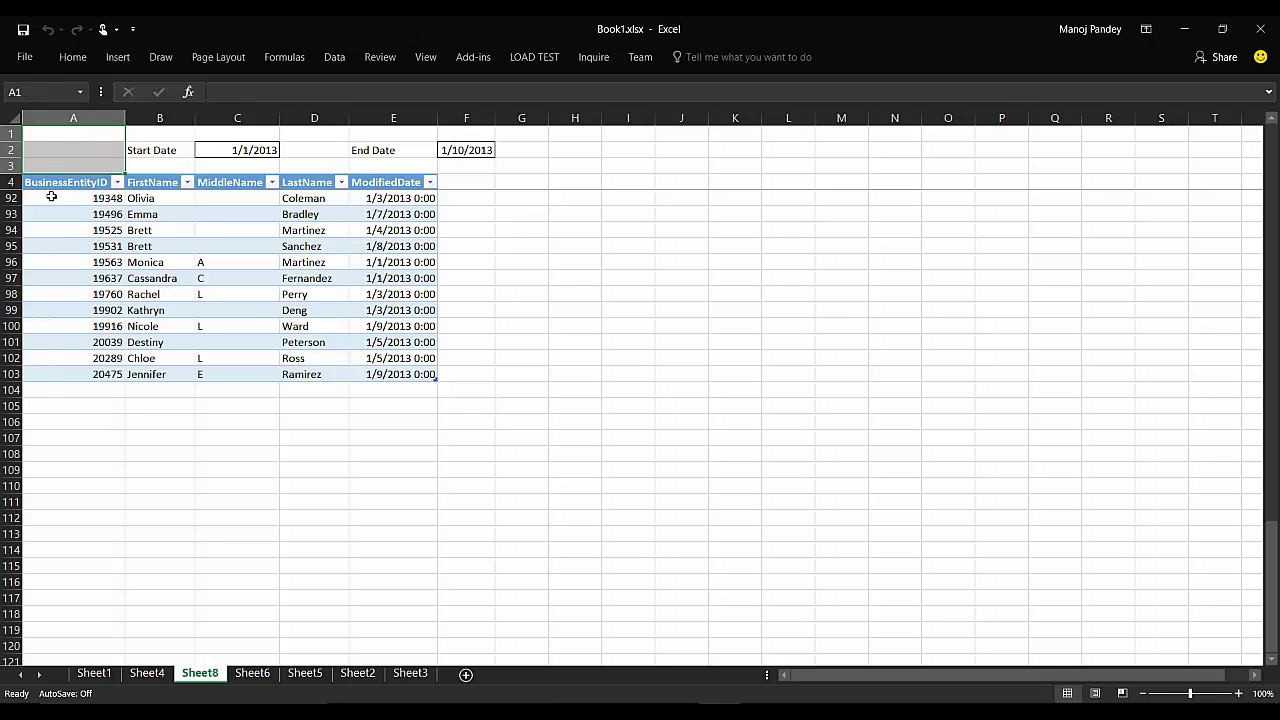
{"action": "left_click", "coordinate": [44, 196]}
{"action": "scroll", "coordinate": [95, 370], "scroll_direction": "up", "scroll_amount": 20}
{"action": "scroll", "coordinate": [95, 384], "scroll_direction": "up", "scroll_amount": 8}
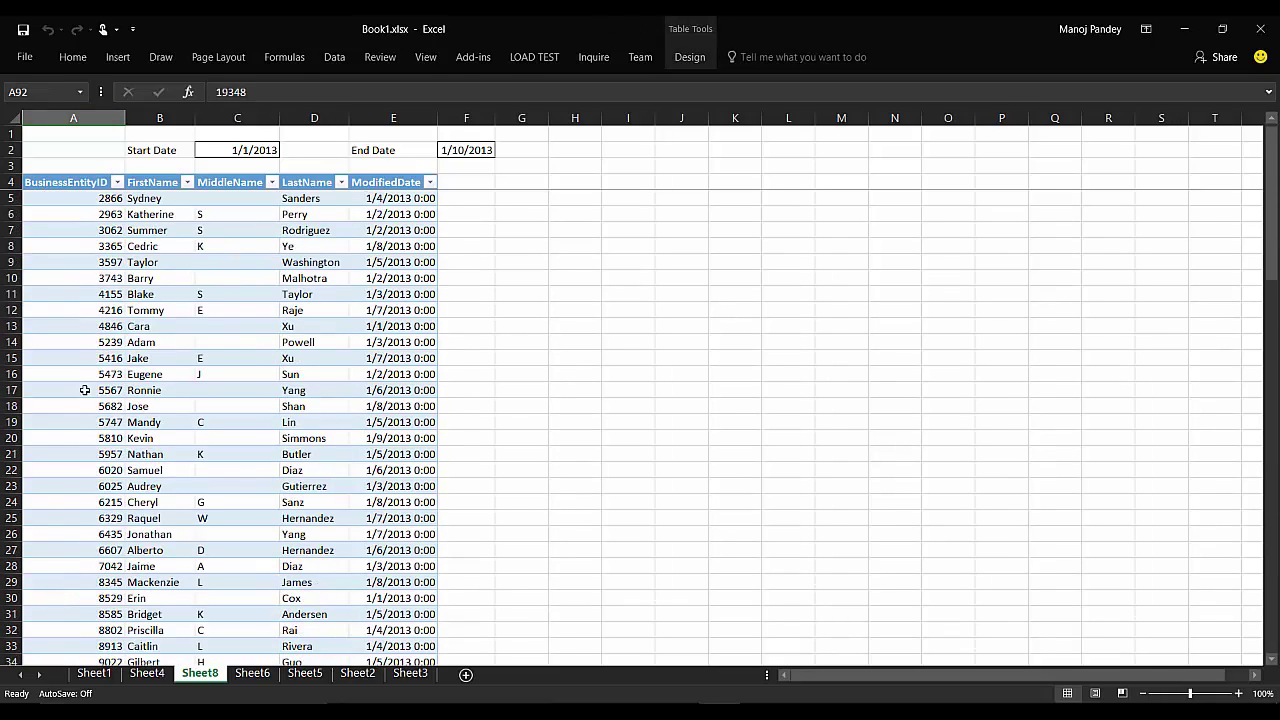
{"action": "left_click", "coordinate": [57, 200]}
{"action": "scroll", "coordinate": [131, 430], "scroll_direction": "down", "scroll_amount": 20}
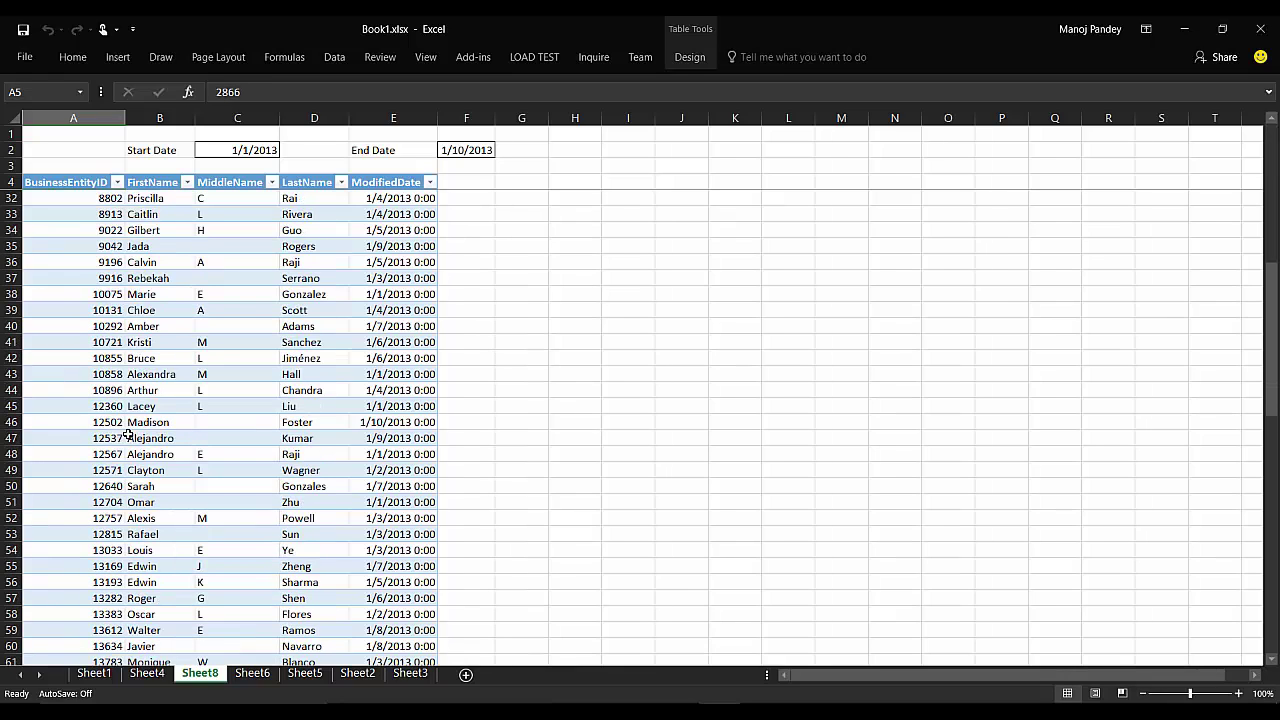
{"action": "left_click_drag", "start_coordinate": [80, 280], "coordinate": [449, 292]}
Change the End Date in F2 to 1/2/2013 and refresh the Person table.
{"action": "double_click", "coordinate": [455, 150]}
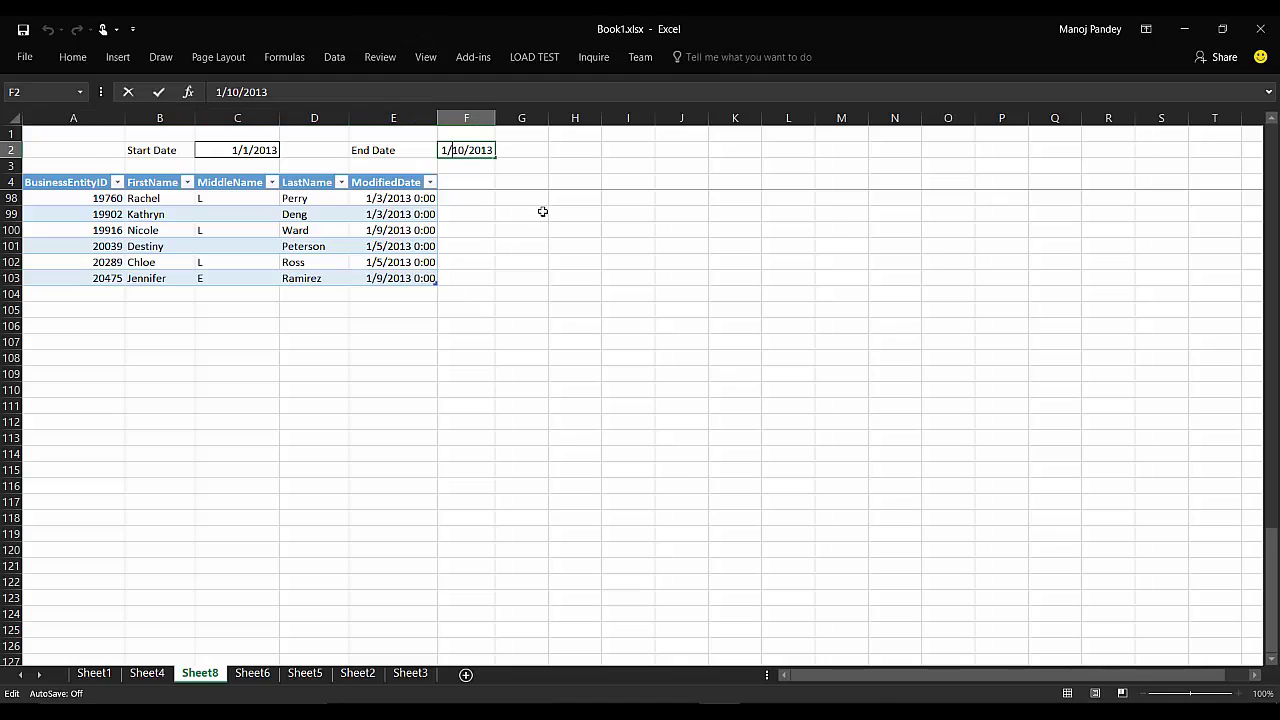
{"action": "key", "text": "Delete"}
{"action": "key", "text": "Delete"}
{"action": "type", "text": "2"}
{"action": "key", "text": "Return"}
{"action": "right_click", "coordinate": [239, 203]}
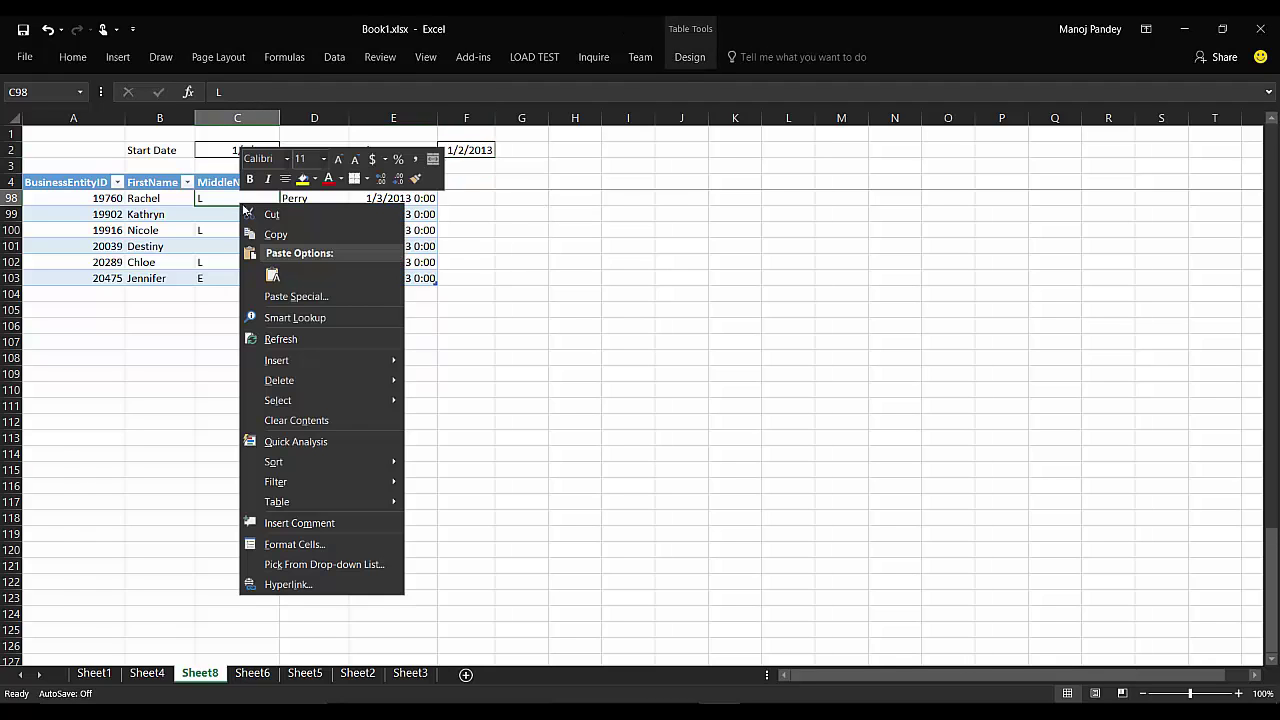
{"action": "left_click", "coordinate": [287, 336]}
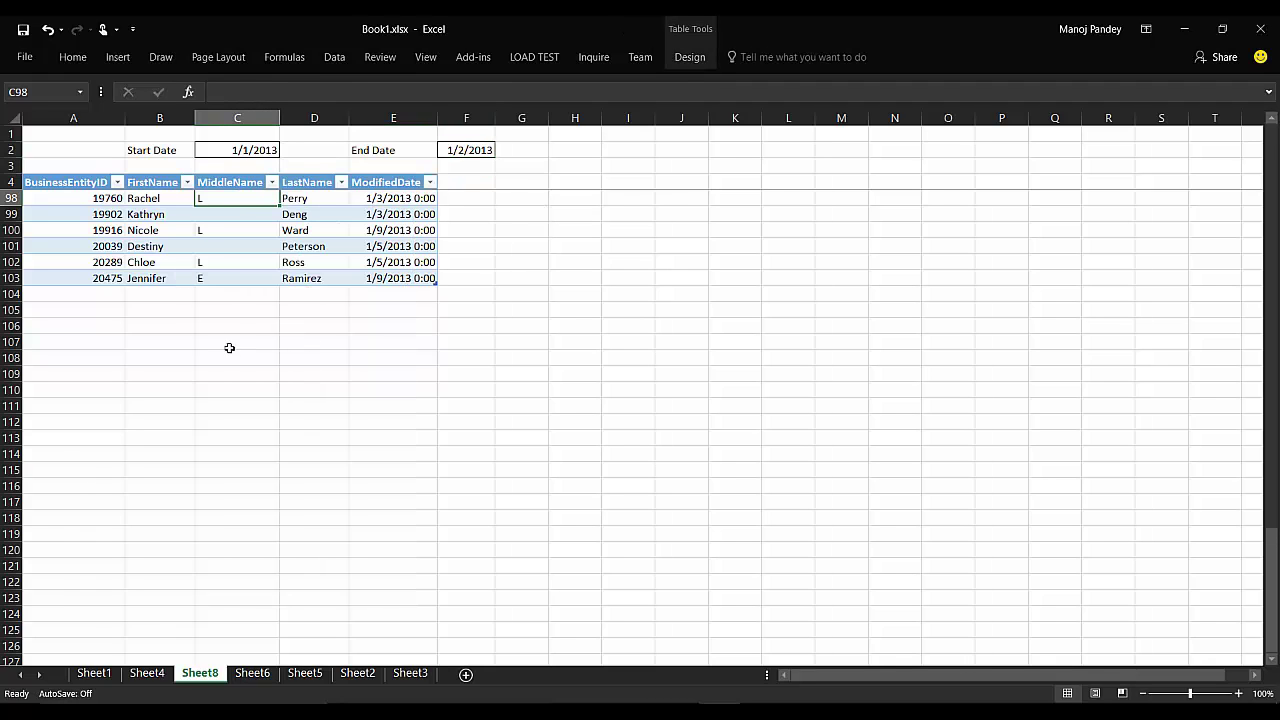
Check the refreshed table now holds 19 records in rows 5 through 23.
{"action": "scroll", "coordinate": [232, 346], "scroll_direction": "up", "scroll_amount": 20}
{"action": "scroll", "coordinate": [232, 346], "scroll_direction": "up", "scroll_amount": 8}
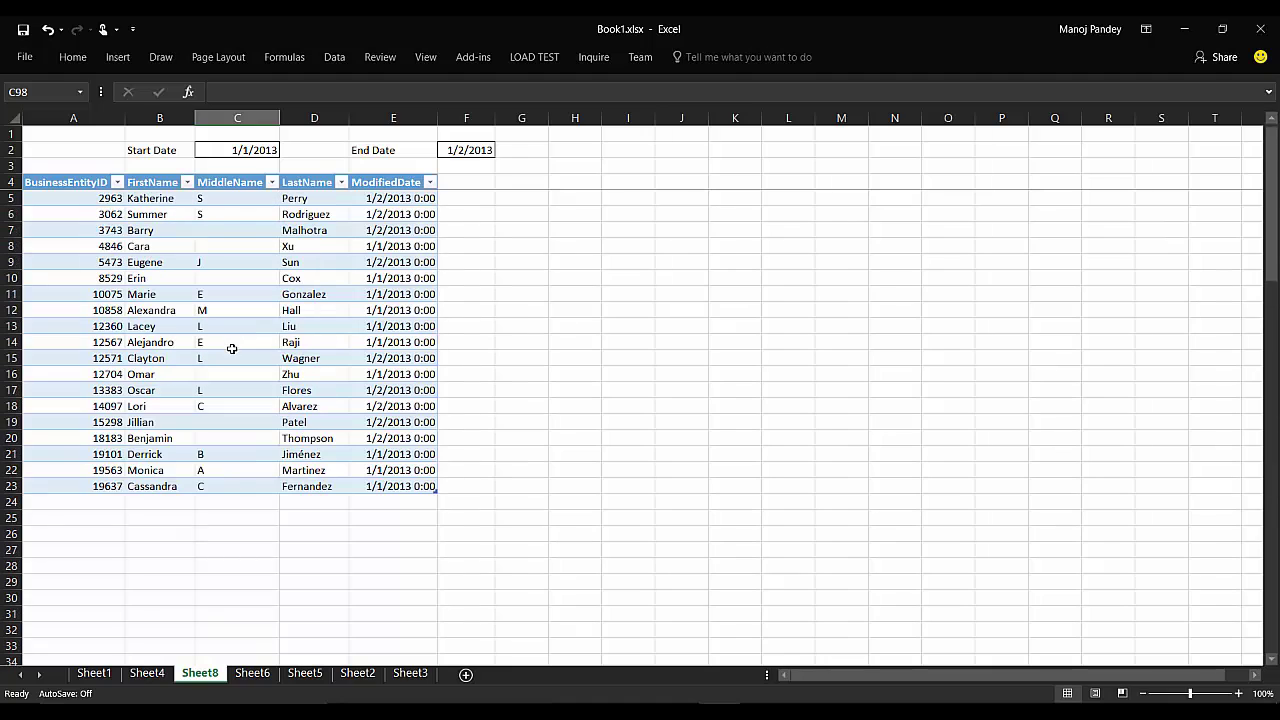
{"action": "left_click", "coordinate": [60, 486]}
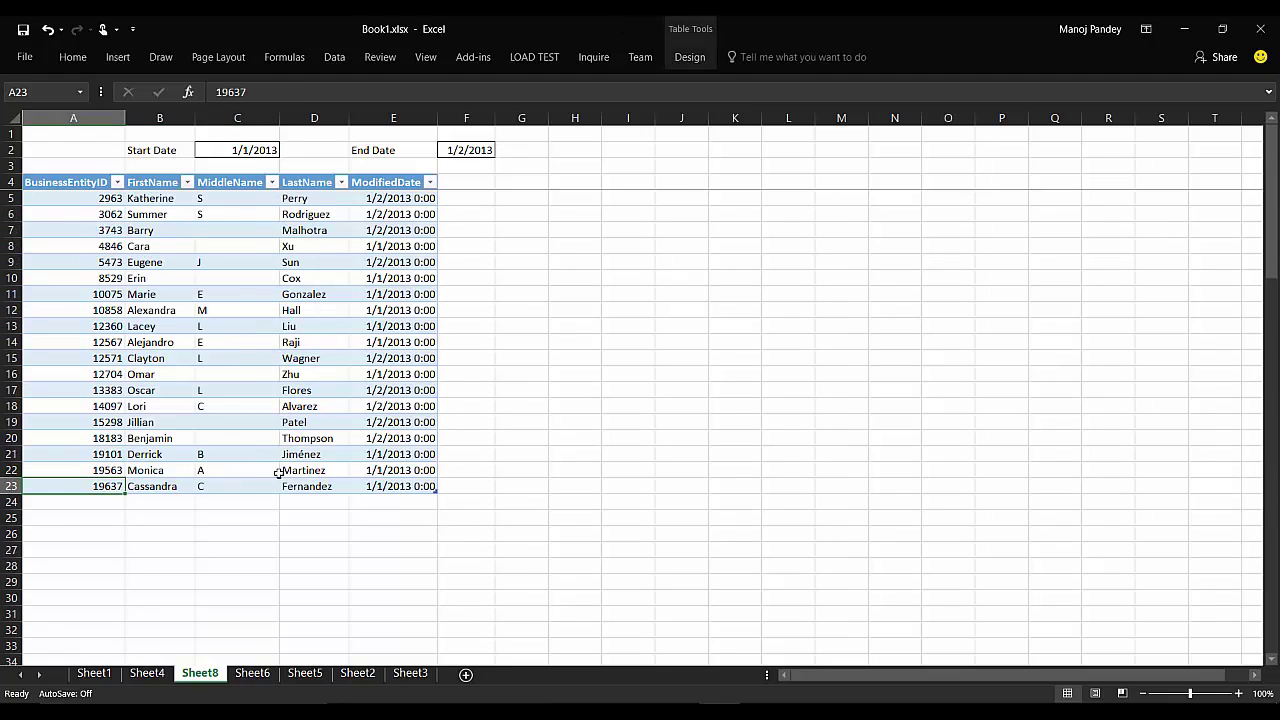
{"action": "left_click_drag", "start_coordinate": [80, 199], "coordinate": [90, 488]}
{"action": "left_click", "coordinate": [390, 582]}
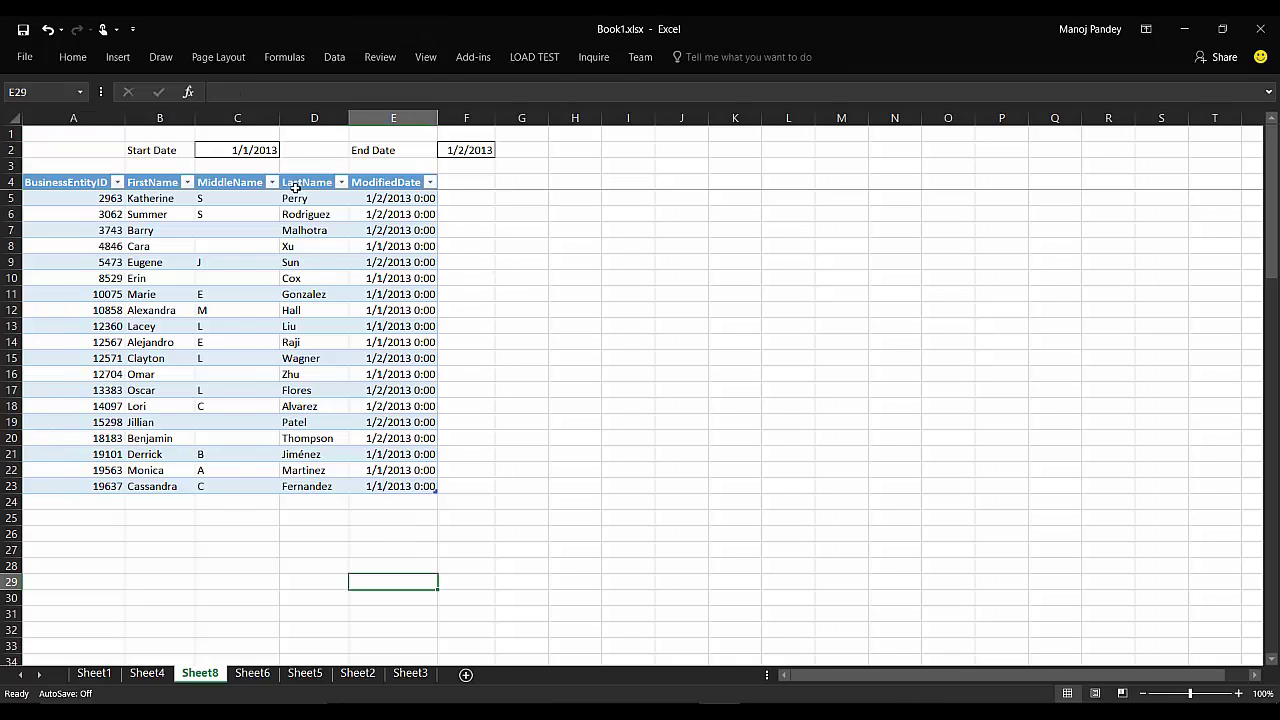
{"action": "left_click", "coordinate": [256, 152]}
{"action": "left_click", "coordinate": [466, 148]}
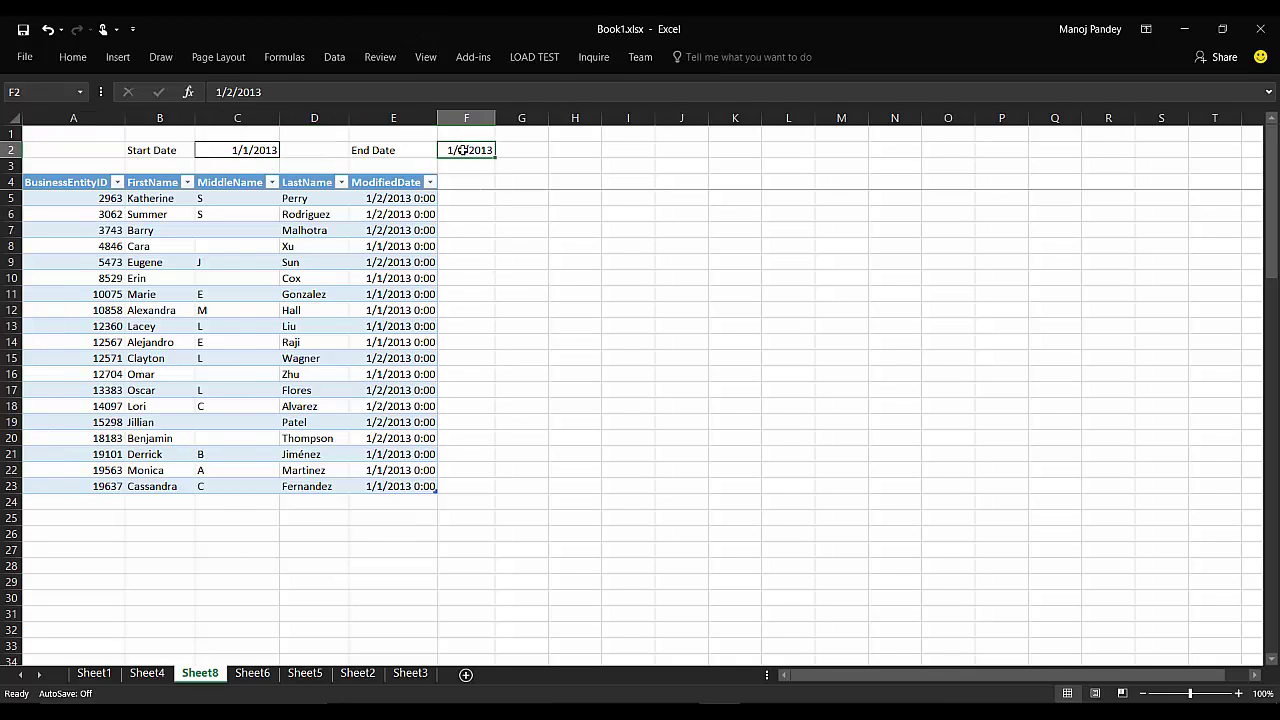
Change the End Date in F2 to 1/5/2013.
{"action": "double_click", "coordinate": [459, 150]}
{"action": "key", "text": "BackSpace"}
{"action": "type", "text": "5"}
{"action": "key", "text": "Return"}
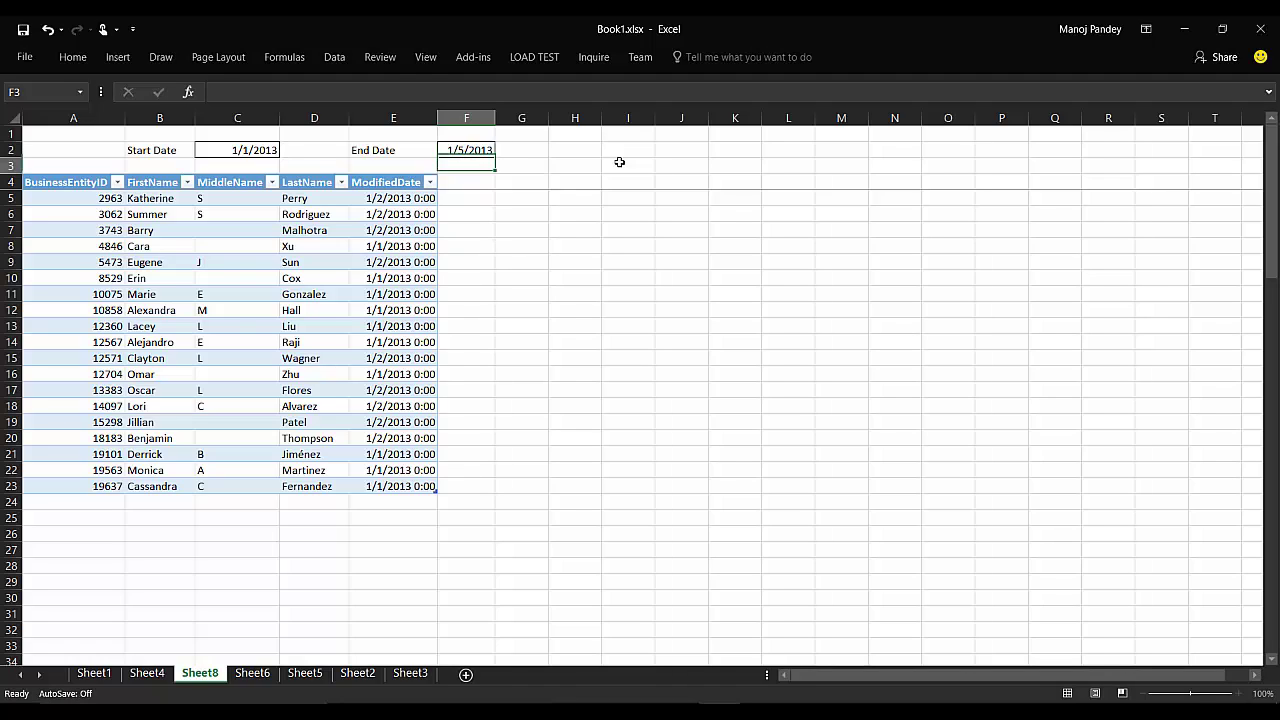
{"action": "left_click", "coordinate": [184, 198]}
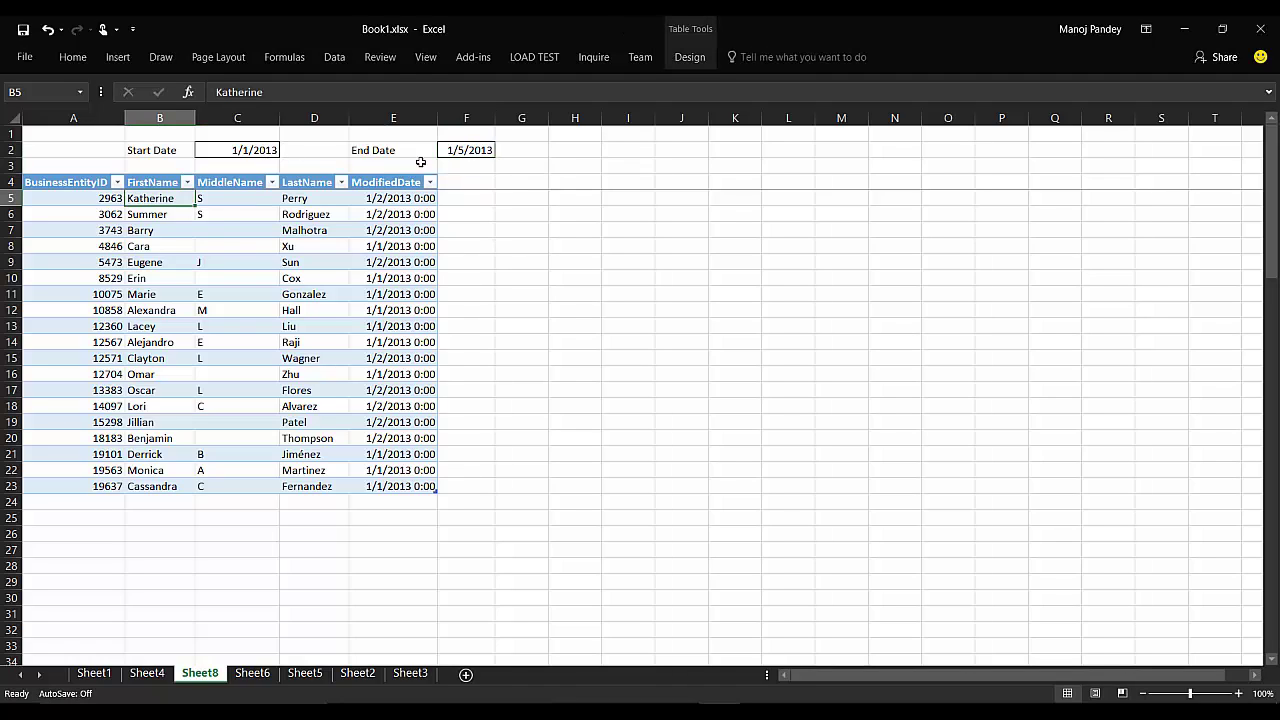
Refresh the Person query table using the new 1/5/2013 End Date.
{"action": "right_click", "coordinate": [185, 199]}
{"action": "left_click", "coordinate": [232, 332]}
{"action": "scroll", "coordinate": [240, 393], "scroll_direction": "down", "scroll_amount": 8}
{"action": "scroll", "coordinate": [214, 388], "scroll_direction": "up", "scroll_amount": 5}
{"action": "scroll", "coordinate": [214, 385], "scroll_direction": "up", "scroll_amount": 3}
Select the refreshed ID values in column A and check the first row, ID 2866.
{"action": "left_click_drag", "start_coordinate": [108, 200], "coordinate": [97, 630]}
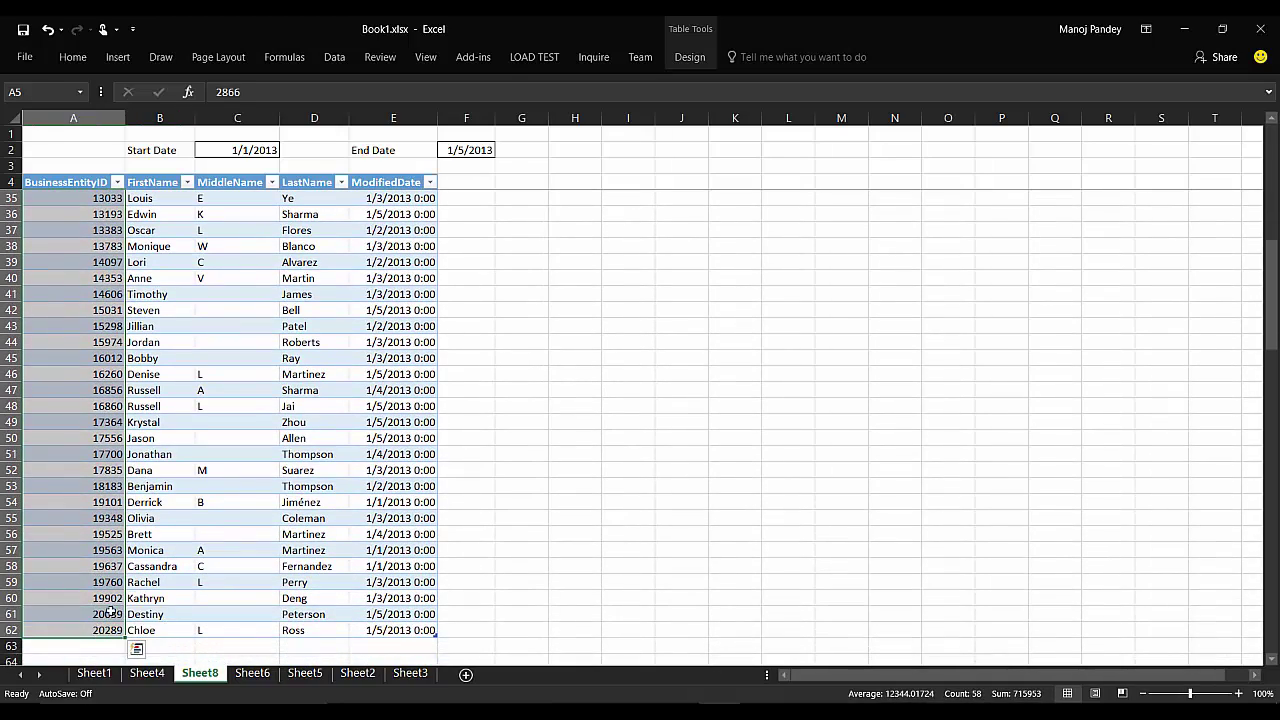
{"action": "scroll", "coordinate": [136, 565], "scroll_direction": "up", "scroll_amount": 10}
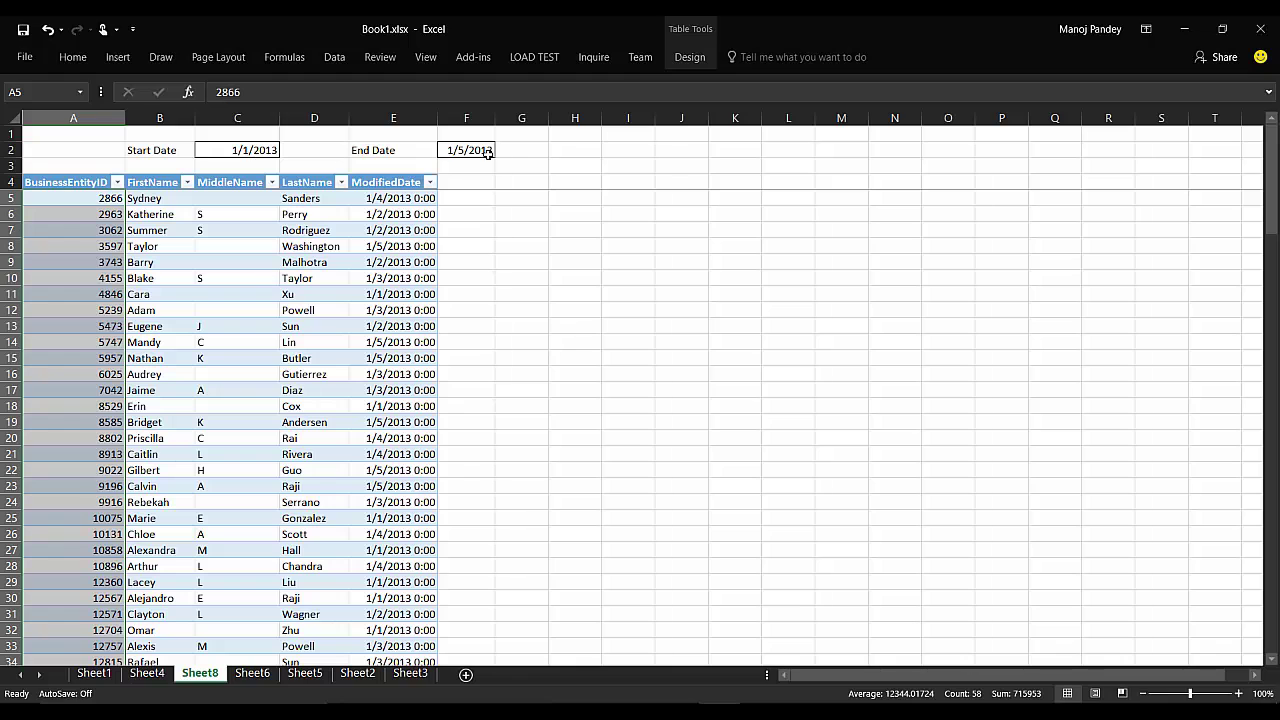
{"action": "left_click", "coordinate": [150, 197]}
{"action": "left_click", "coordinate": [91, 198]}
{"action": "scroll", "coordinate": [414, 374], "scroll_direction": "down", "scroll_amount": 4}
{"action": "scroll", "coordinate": [412, 387], "scroll_direction": "up", "scroll_amount": 4}
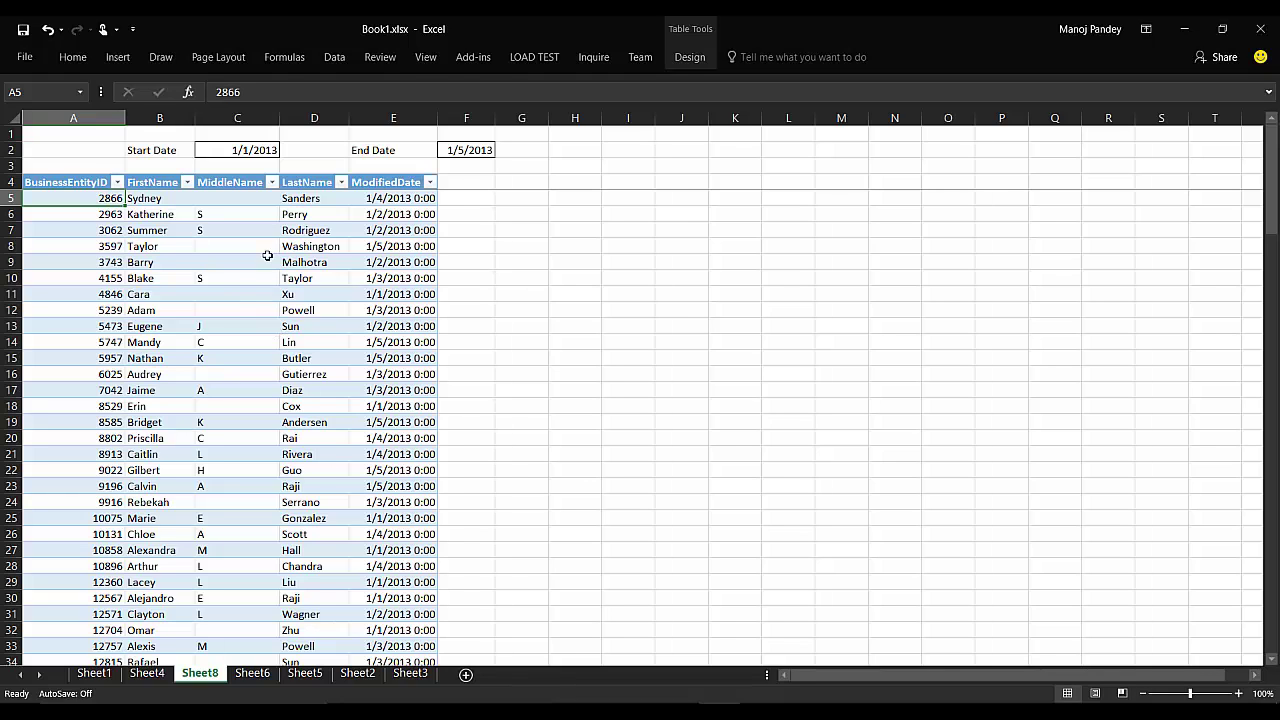
{"action": "key", "text": "alt+Tab"}
{"action": "left_click_drag", "start_coordinate": [526, 318], "coordinate": [286, 322]}
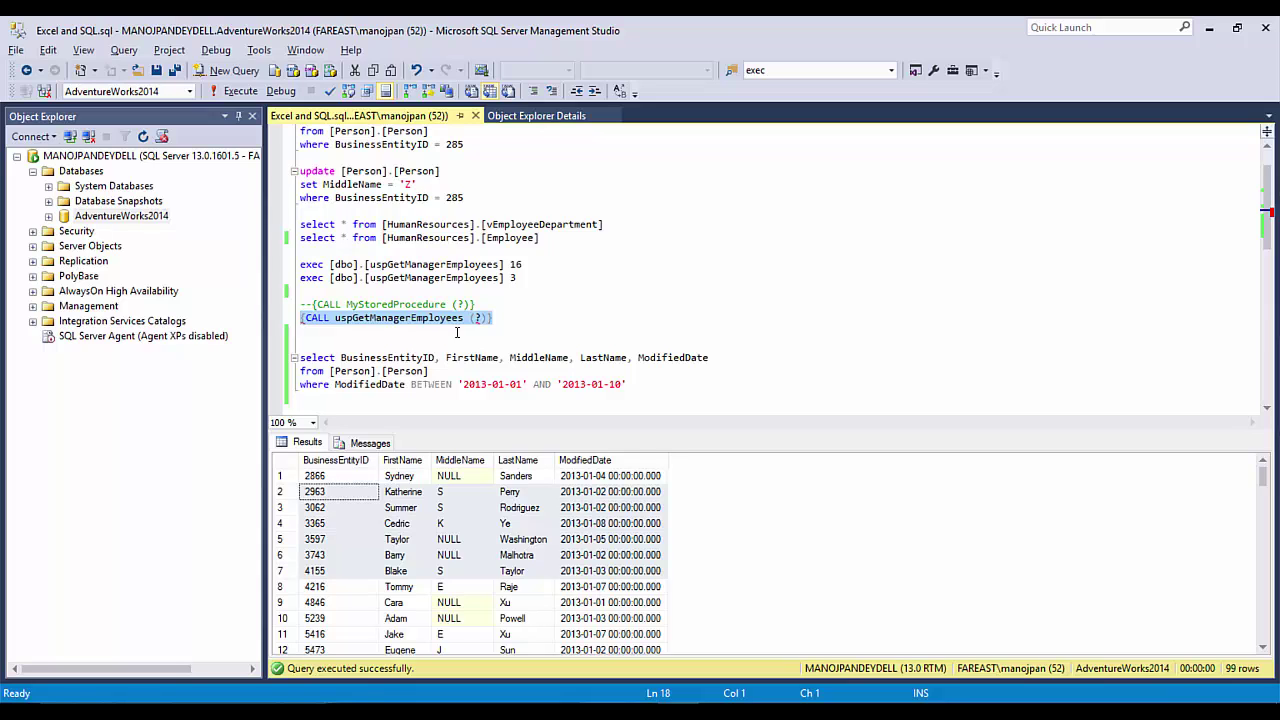
{"action": "key", "text": "alt+Tab"}
{"action": "left_click", "coordinate": [146, 212]}
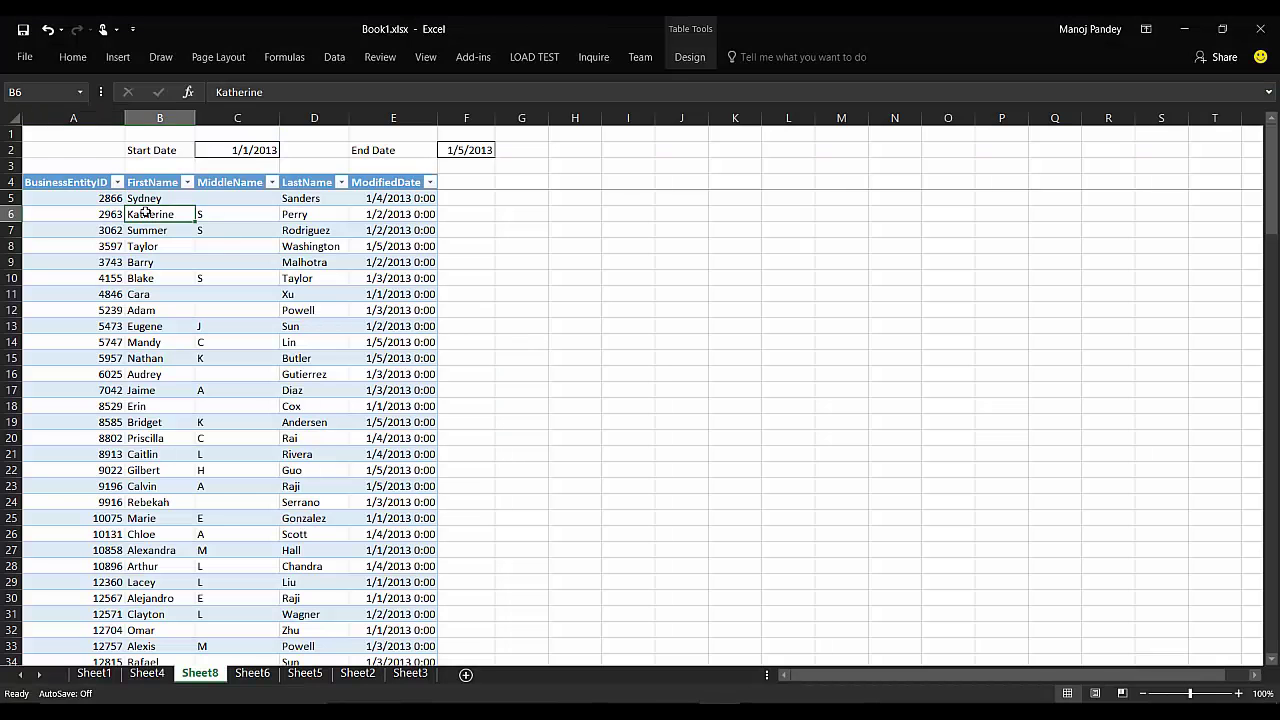